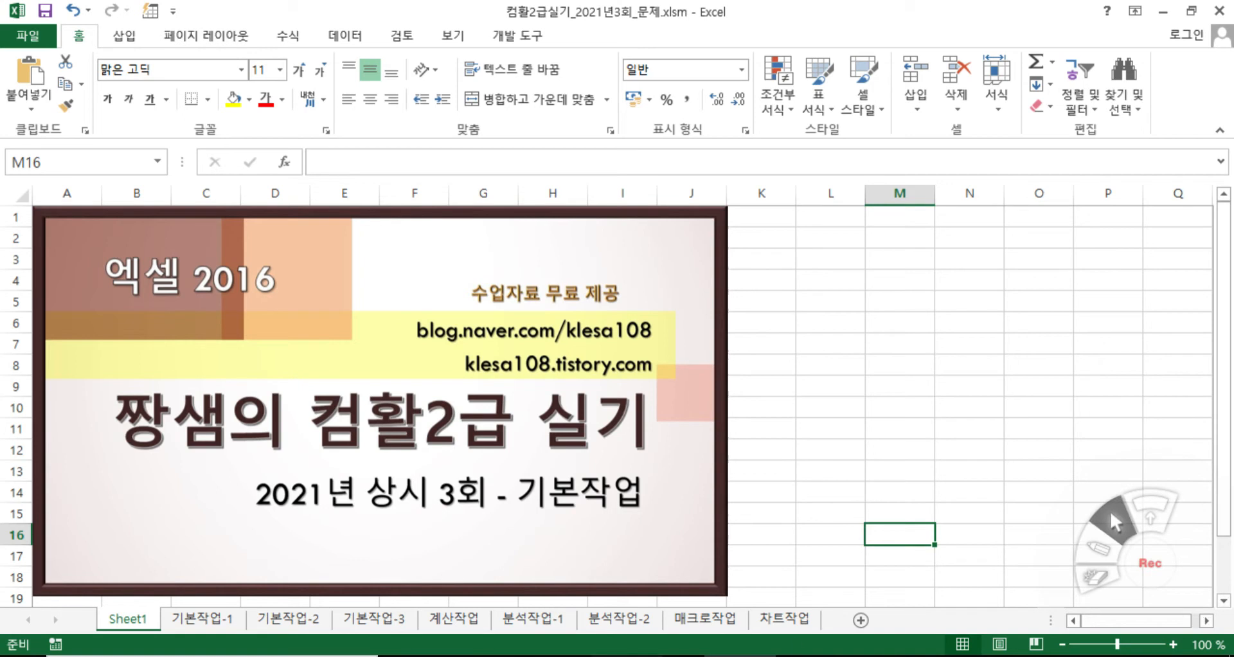
Step: Look over the 기본작업-1 sheet, and open the 기본작업-2 sheet to read its formatting instructions
left_click(223, 623)
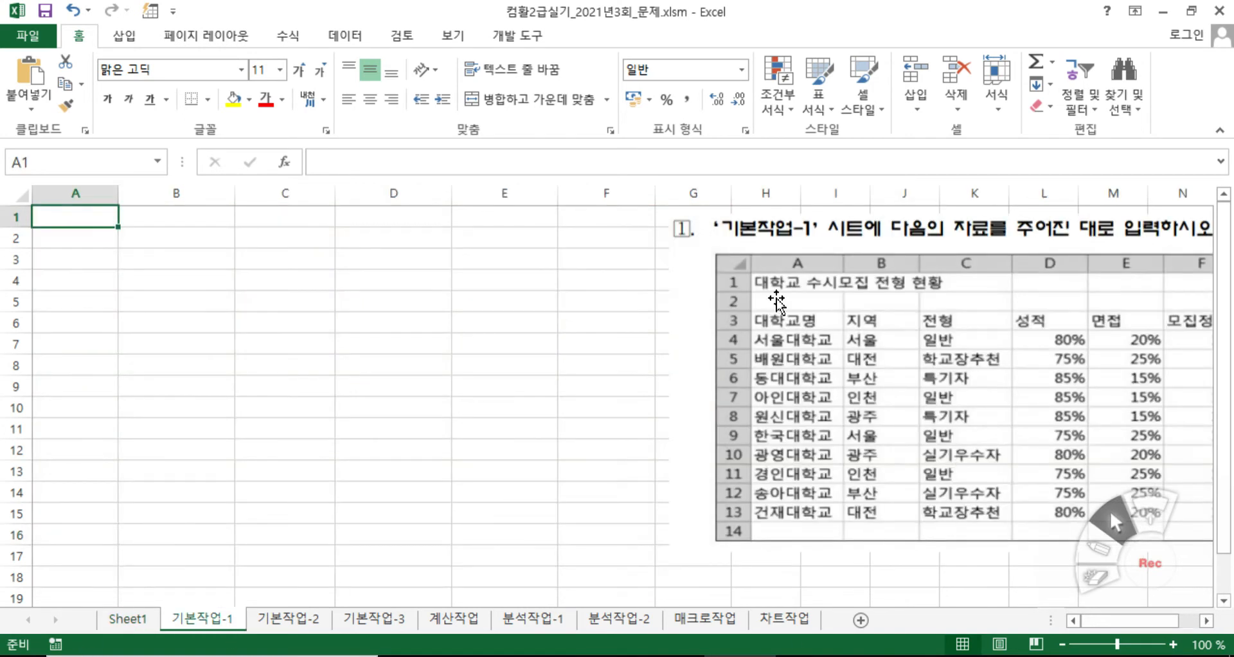
left_click(303, 620)
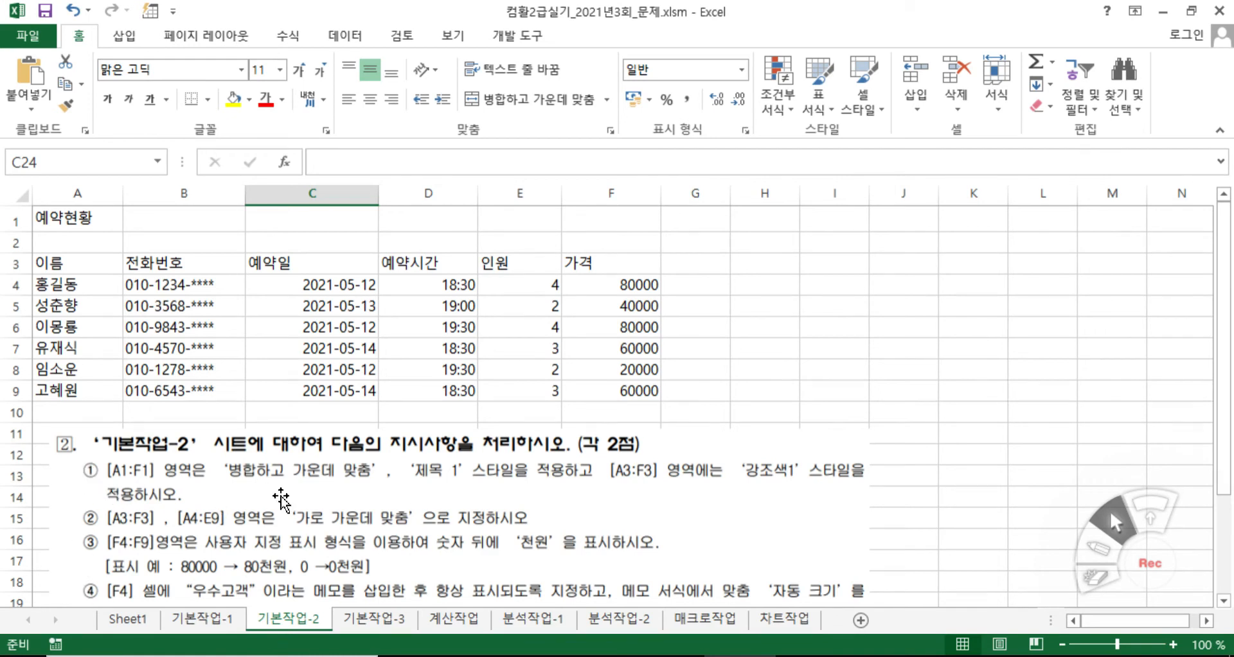
scroll(281, 500, "down", 2)
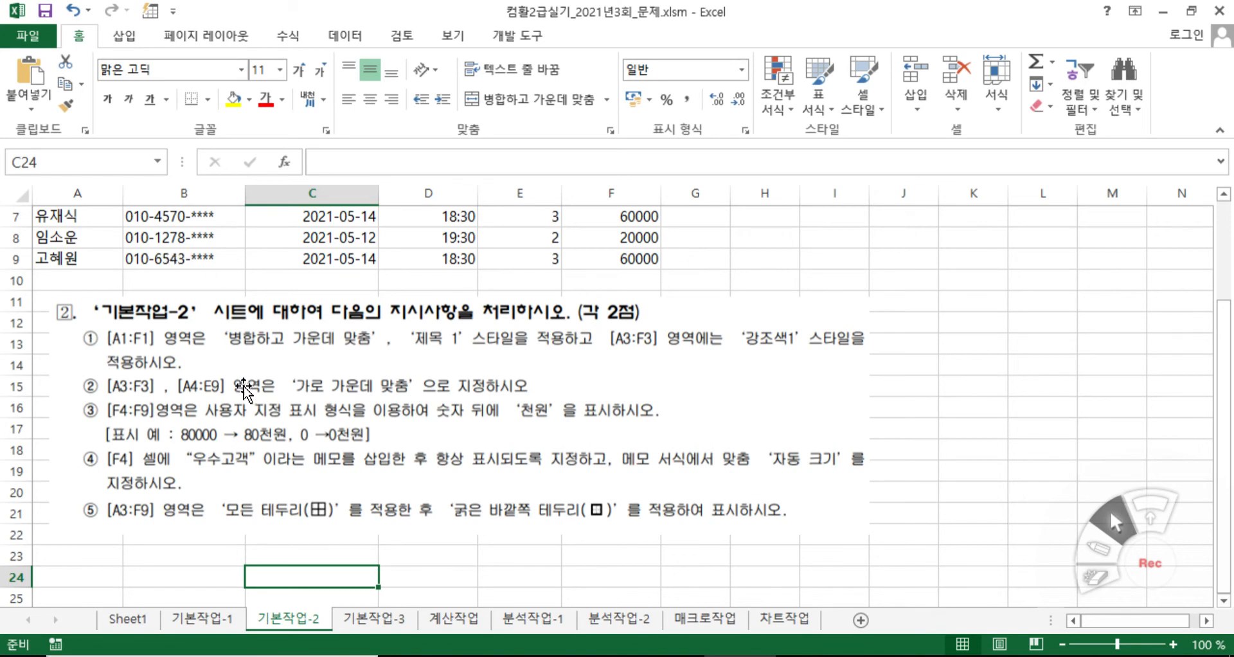
scroll(192, 554, "up", 1)
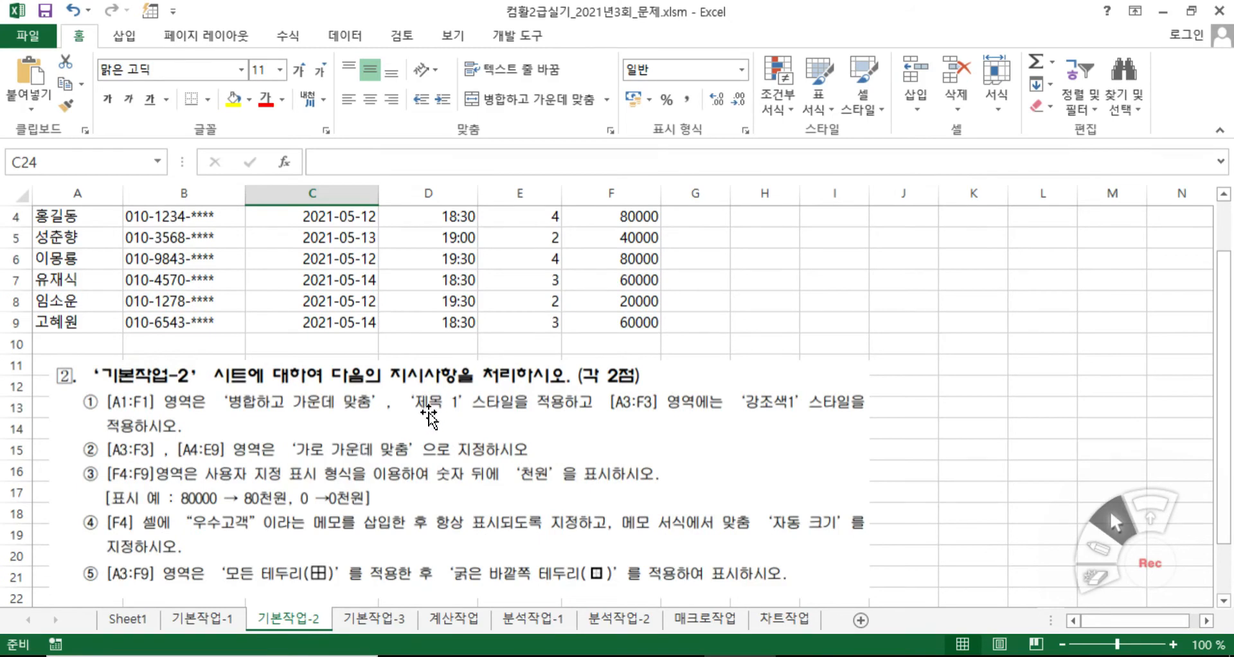
scroll(427, 411, "up", 1)
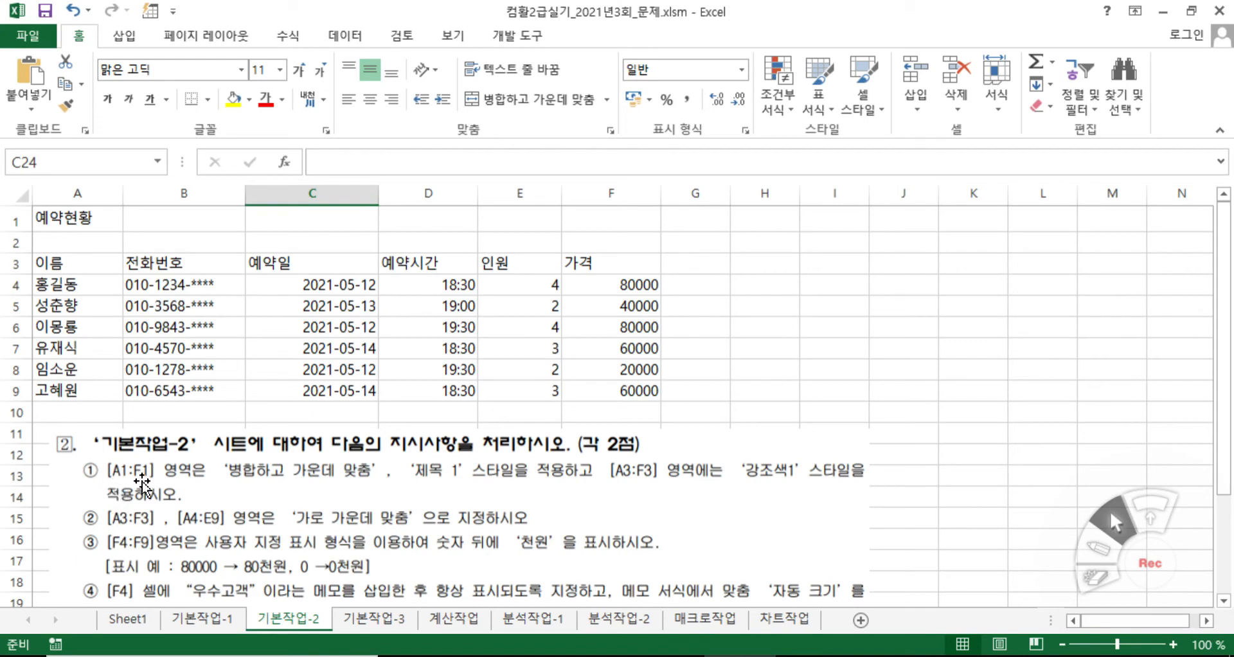
Step: Merge and center the title across A1:F1 and apply the 제목 1 cell style to it
left_click(83, 220)
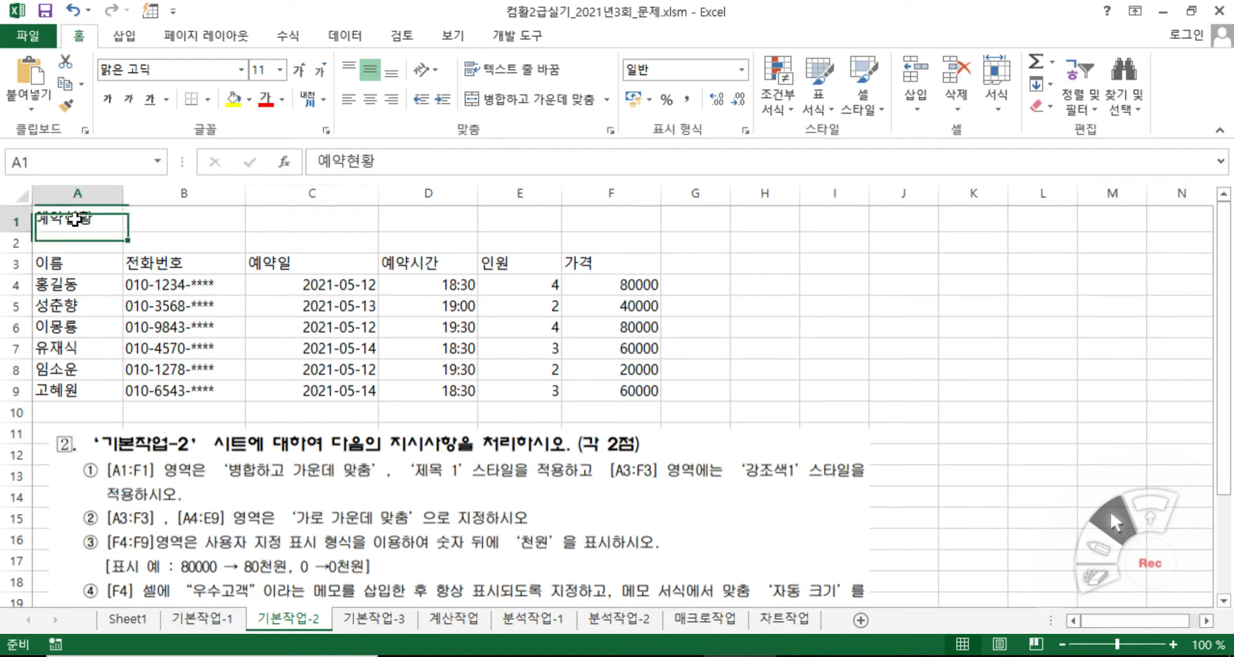
left_click_drag(74, 215, 585, 221)
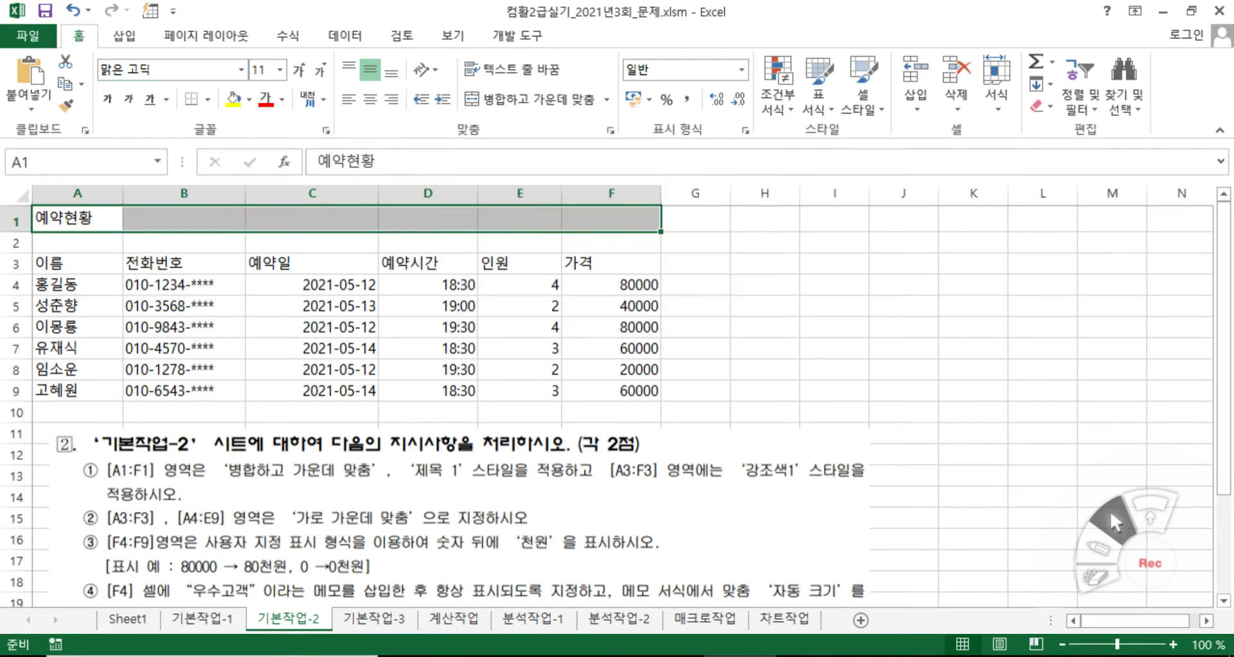
left_click(523, 100)
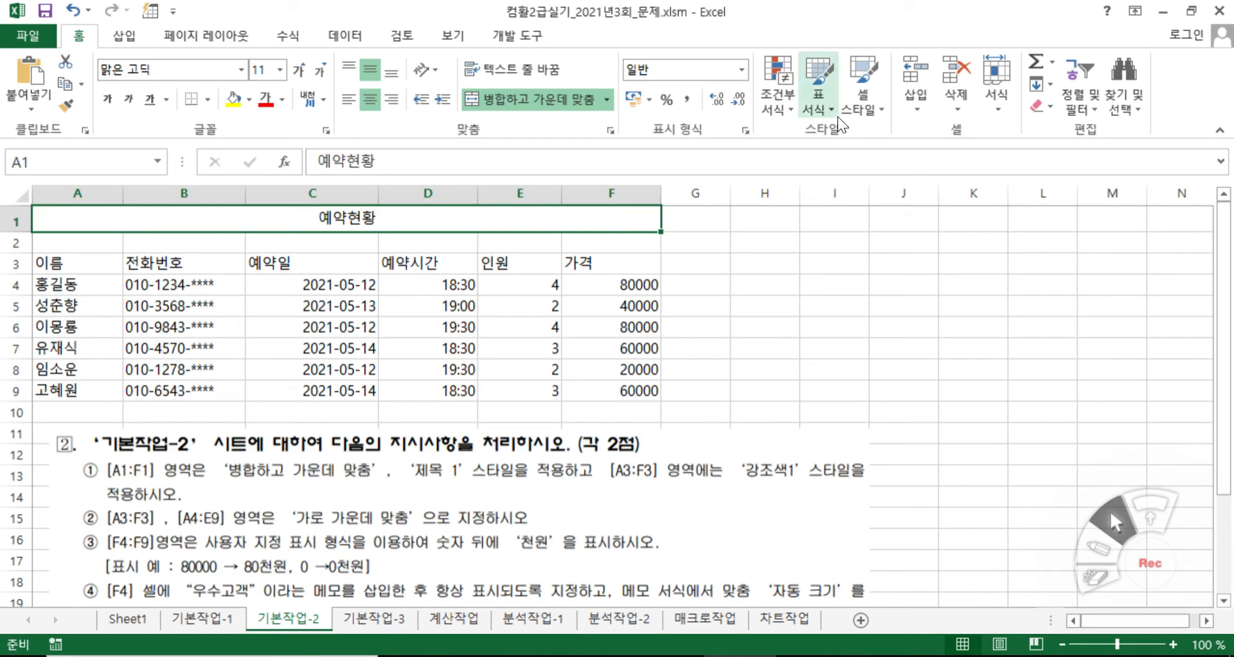
left_click(869, 101)
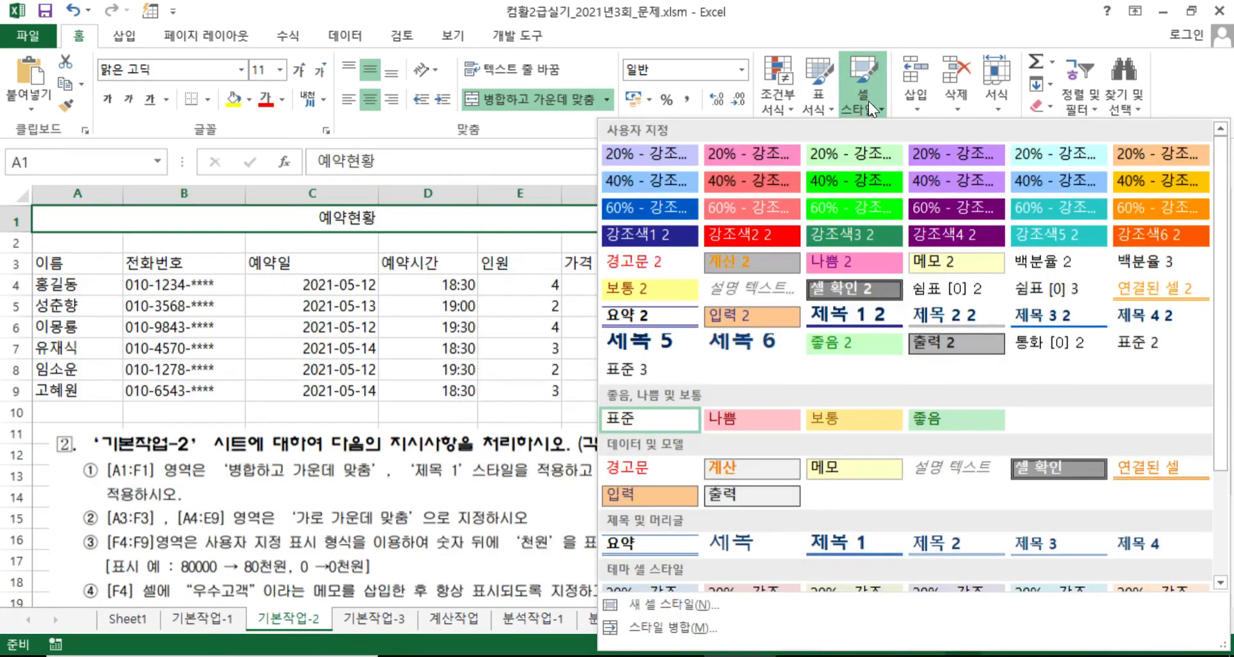
left_click(868, 545)
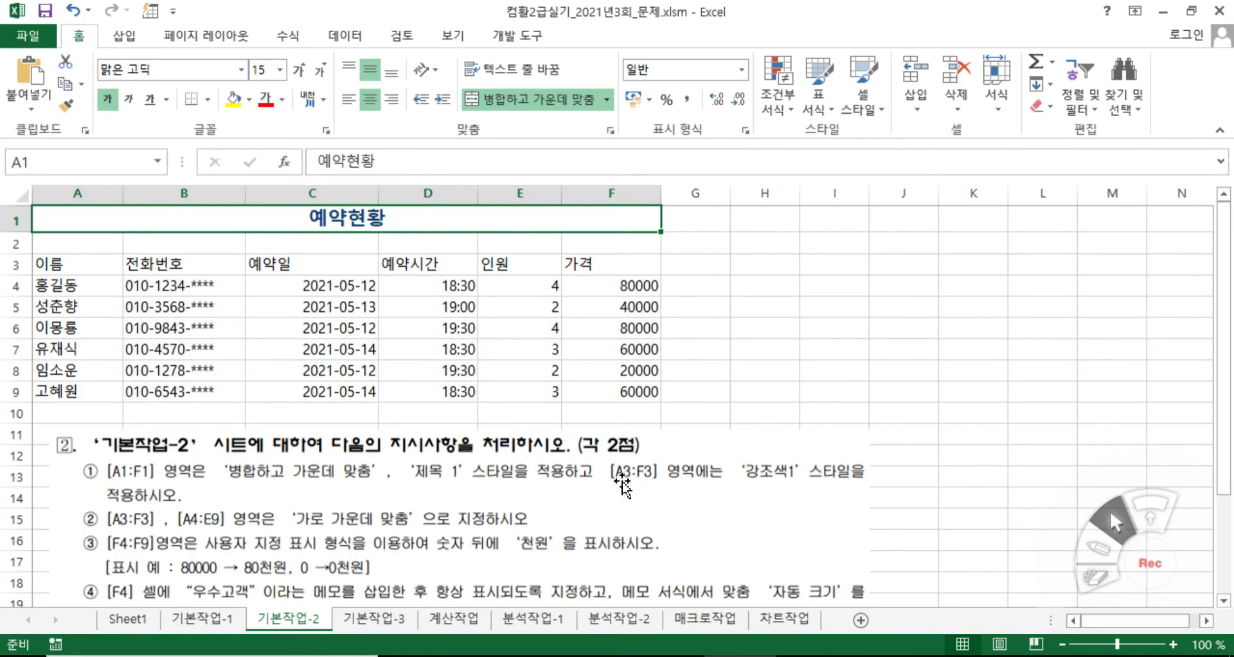
Step: Apply the 강조색1 theme cell style to the header row A3:F3
left_click_drag(66, 268, 655, 264)
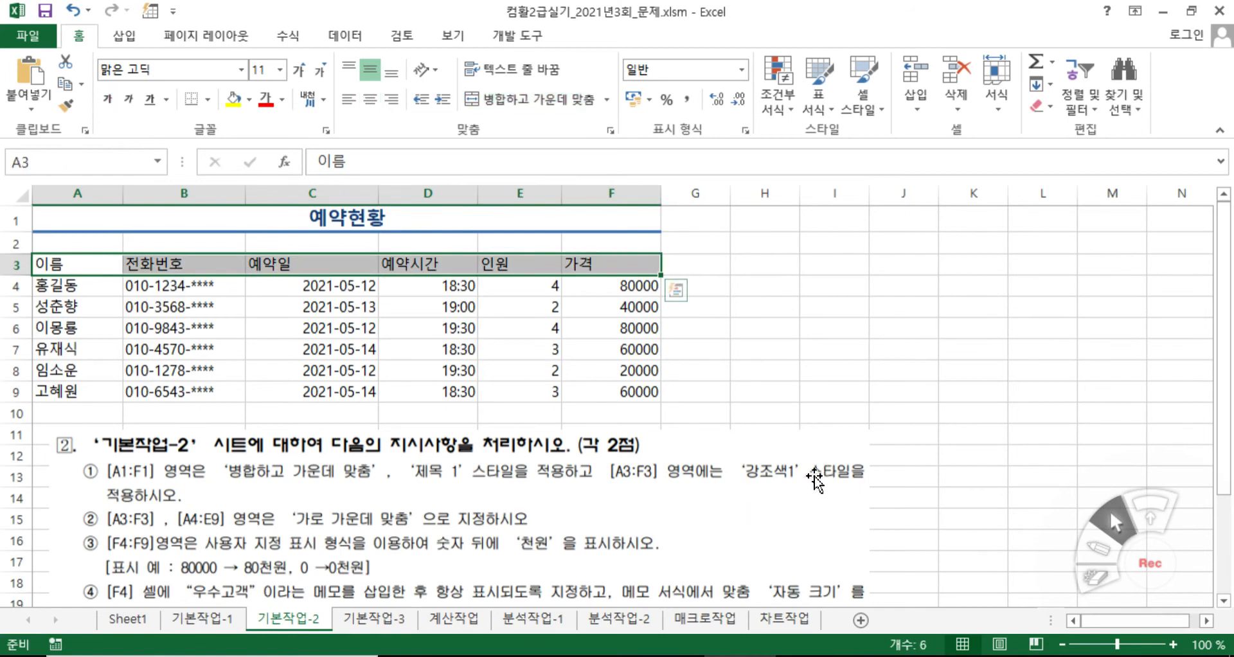
left_click(868, 96)
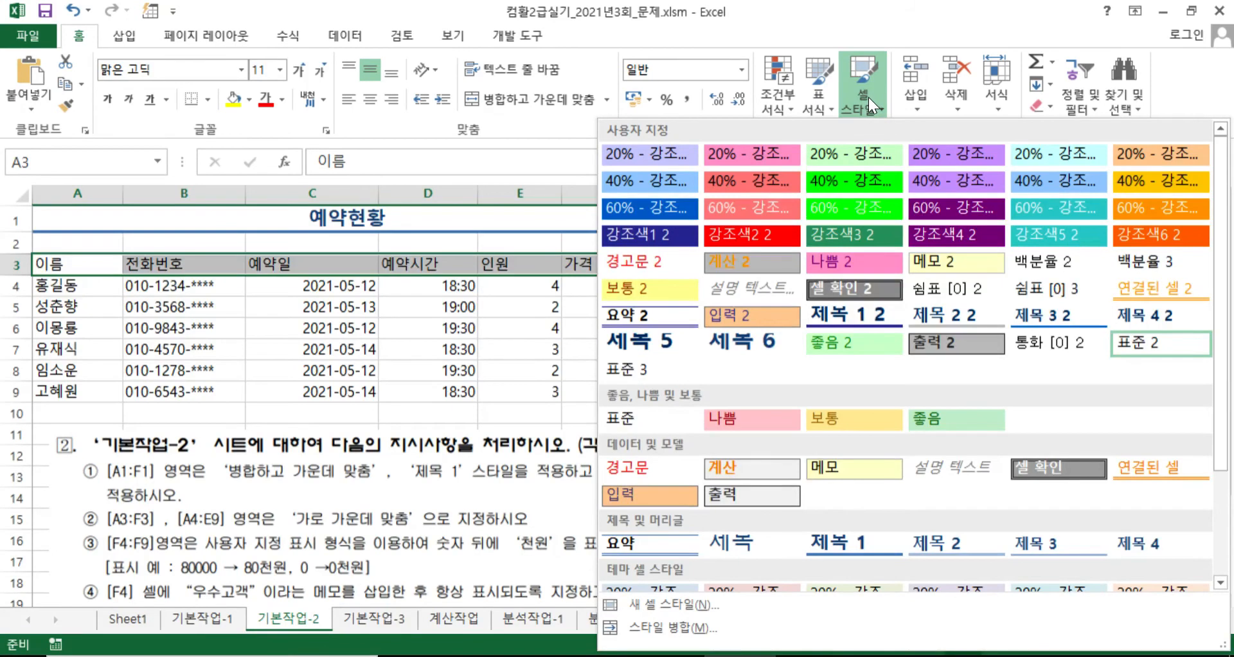
scroll(704, 430, "down", 3)
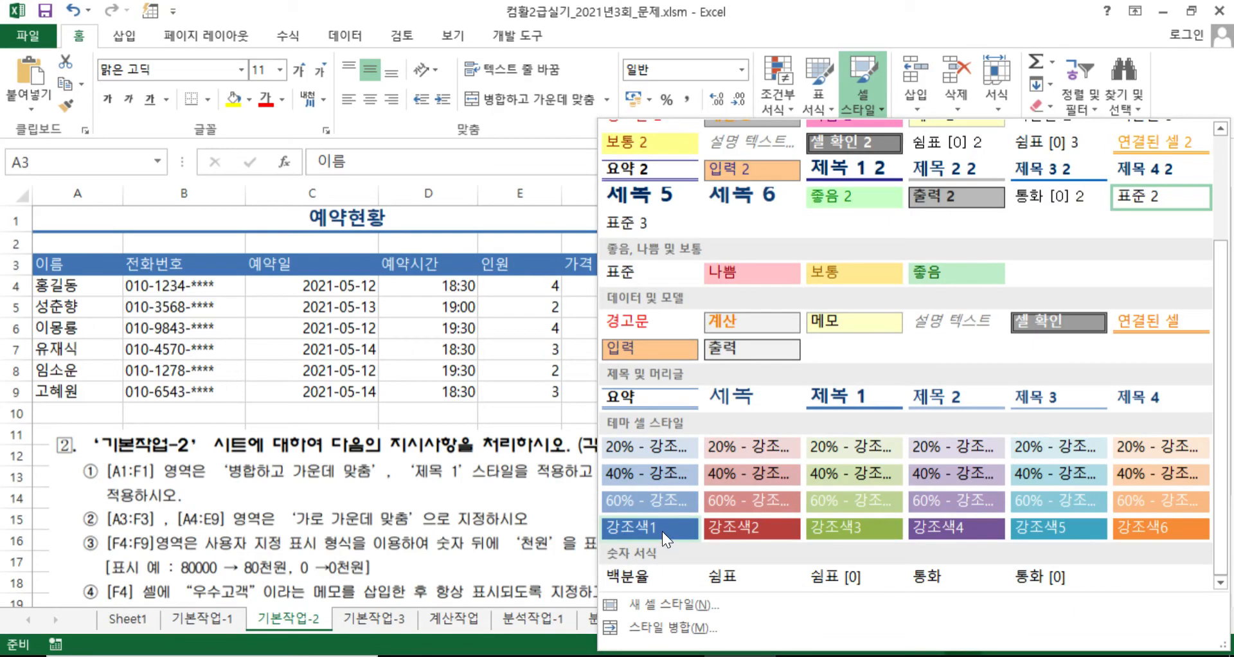
scroll(658, 519, "up", 3)
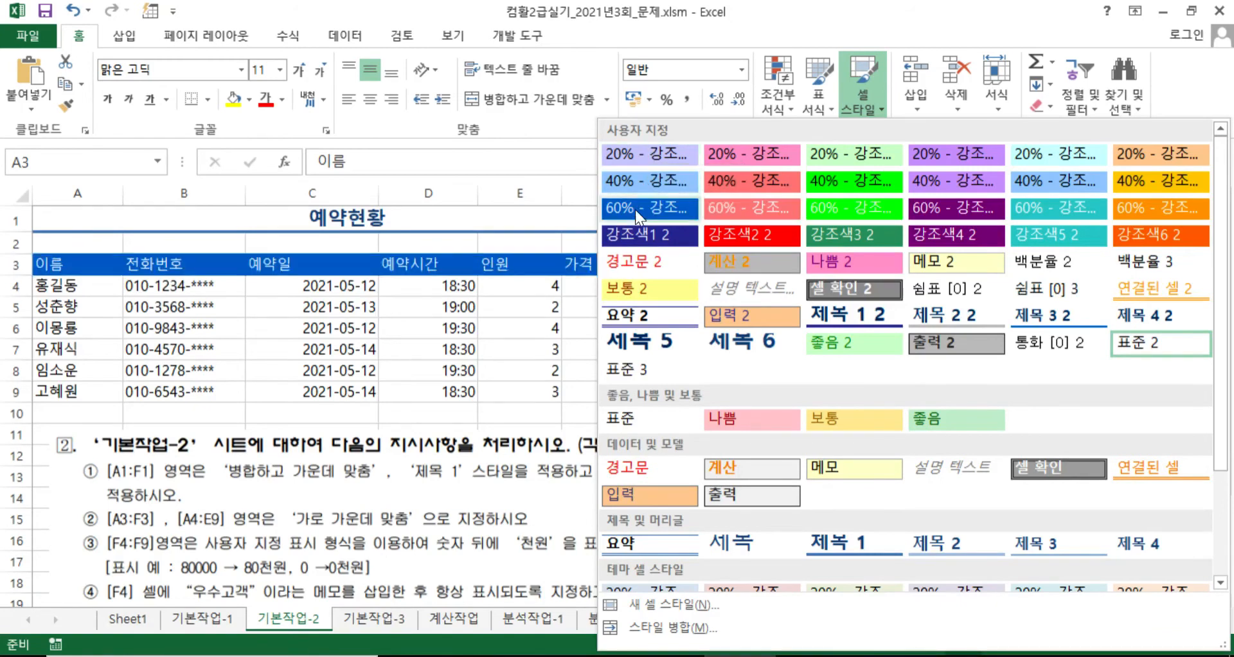
scroll(611, 456, "down", 3)
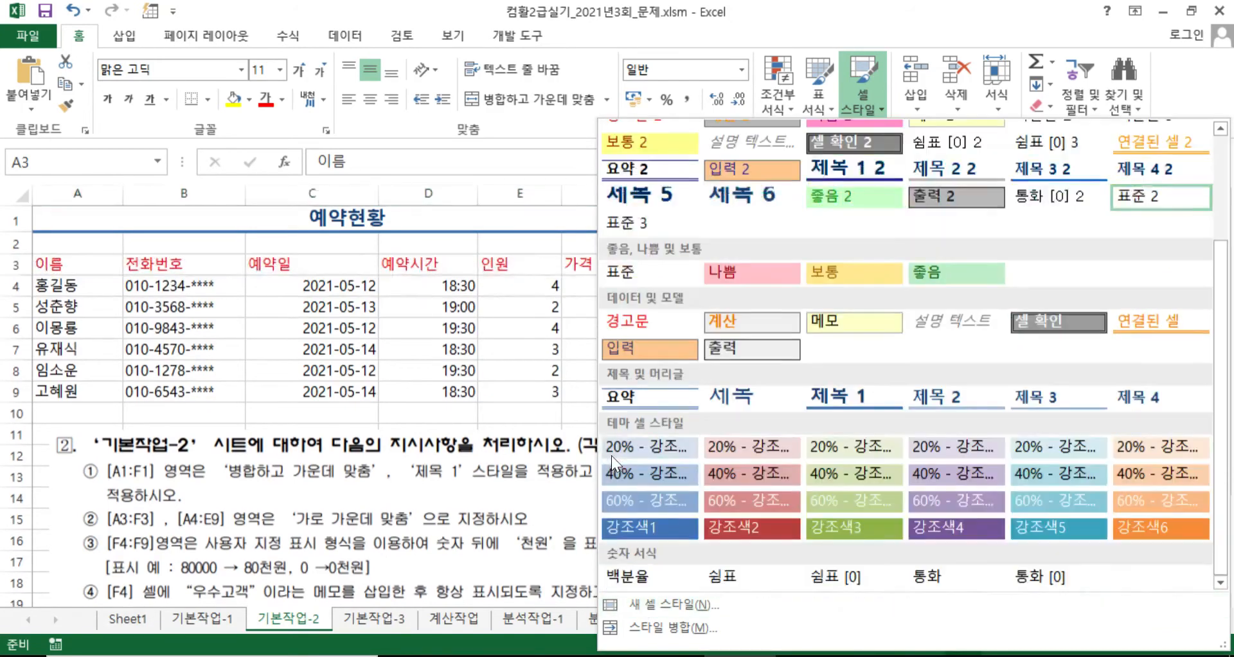
left_click(665, 527)
left_click(747, 329)
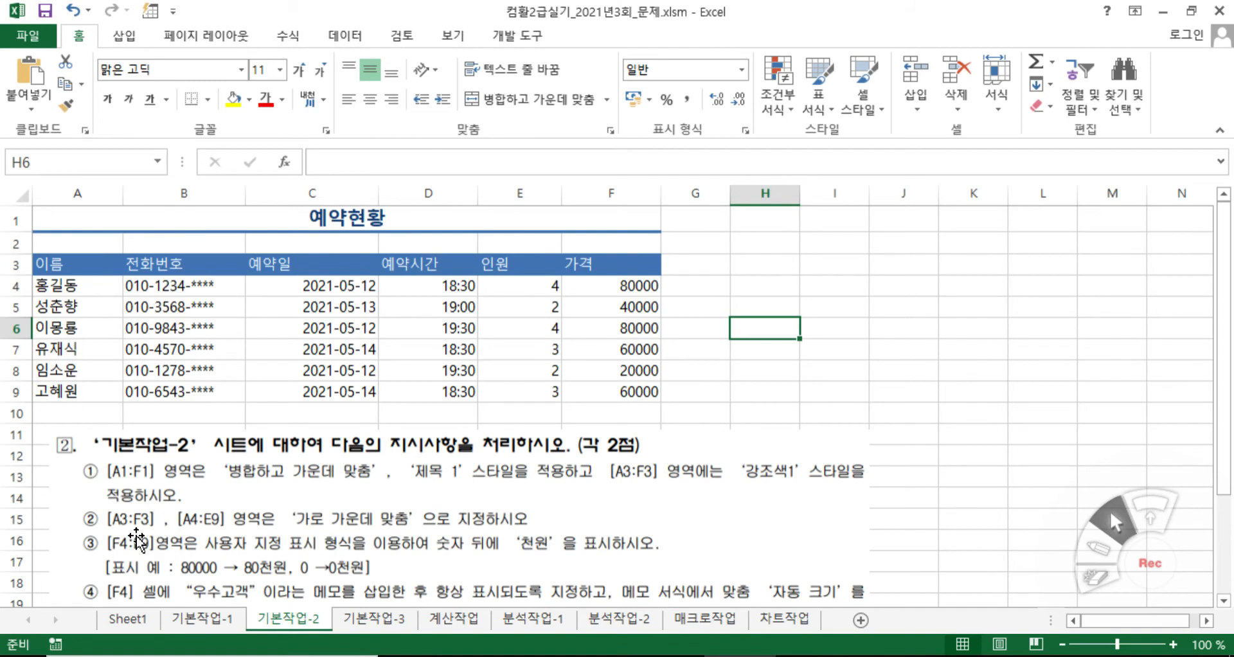
Step: Center the header cells A3:F3 and the data cells A4:E9 horizontally
left_click_drag(58, 263, 634, 269)
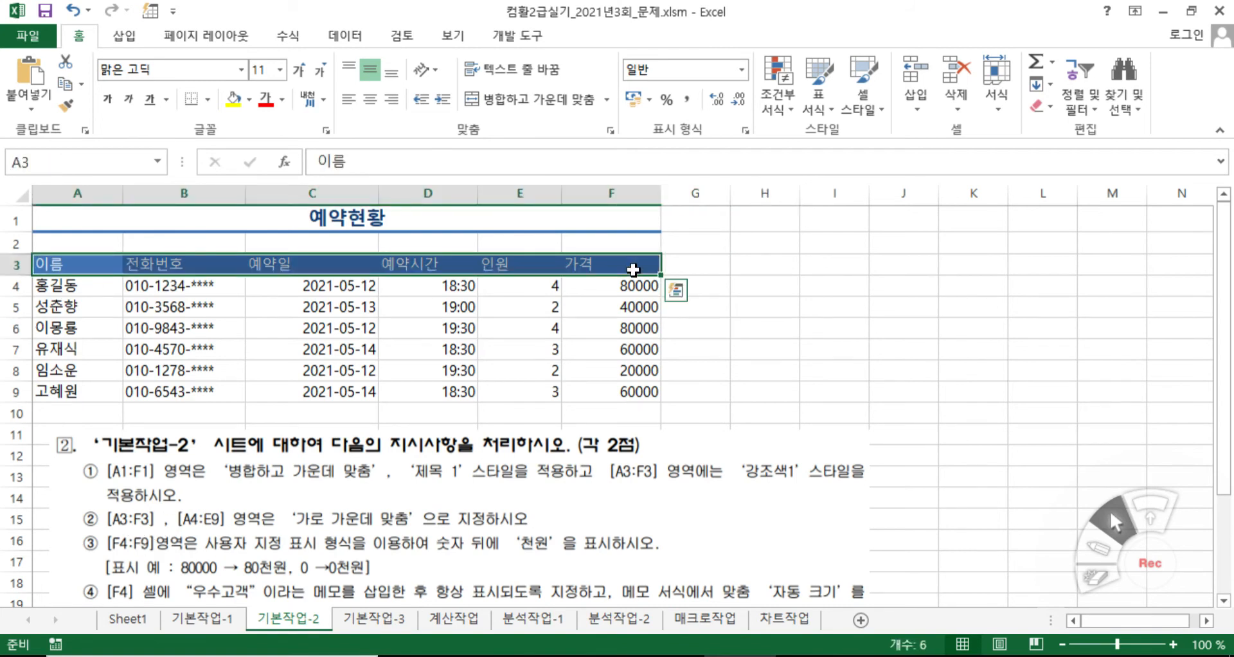
left_click(371, 101)
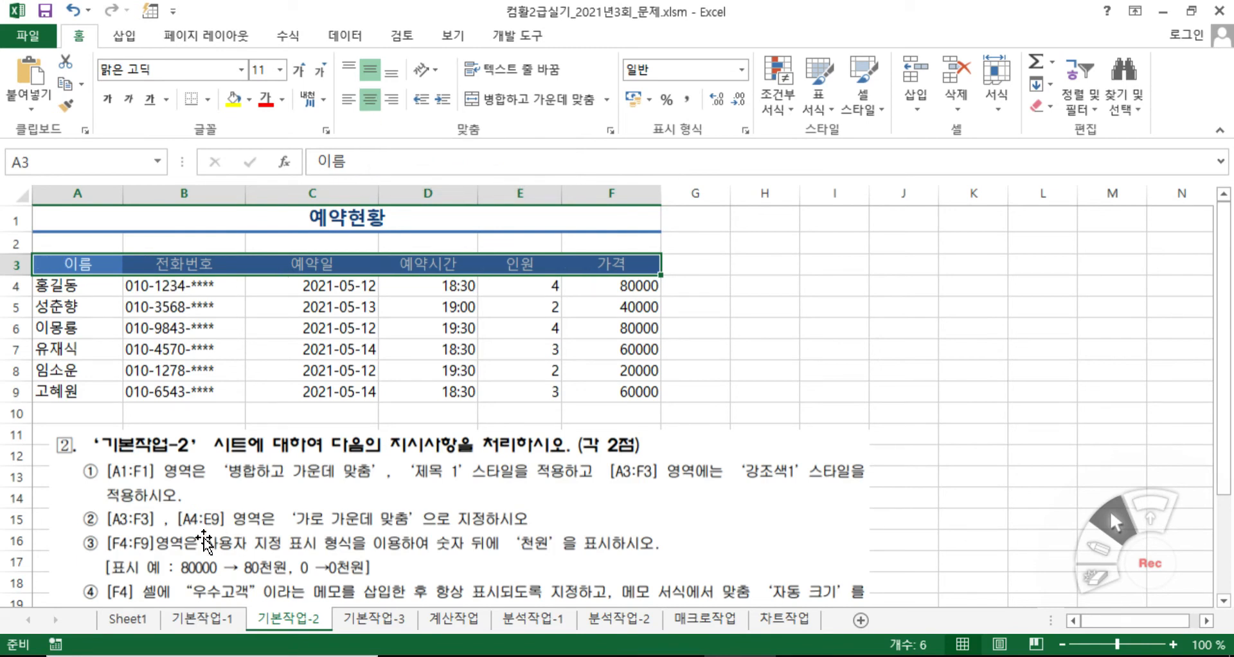
left_click_drag(81, 283, 512, 404)
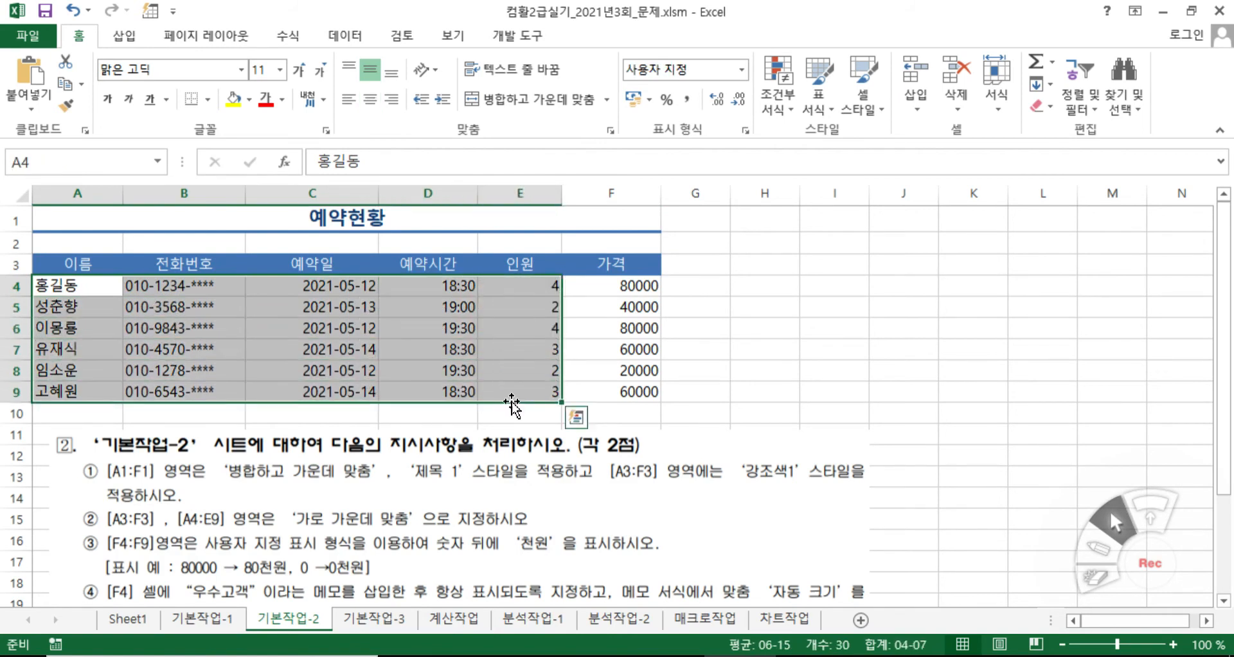
left_click(365, 101)
left_click(714, 396)
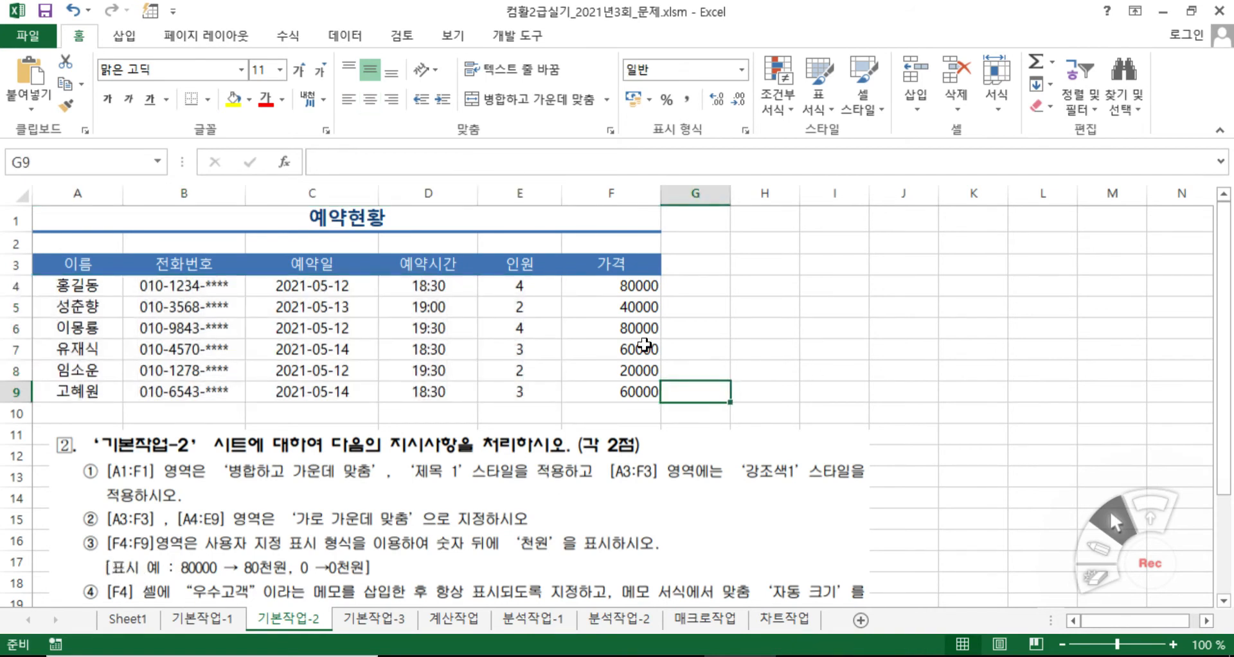
Step: Open the custom (사용자 지정) number format settings for the price cells F4:F9
left_click_drag(630, 286, 622, 391)
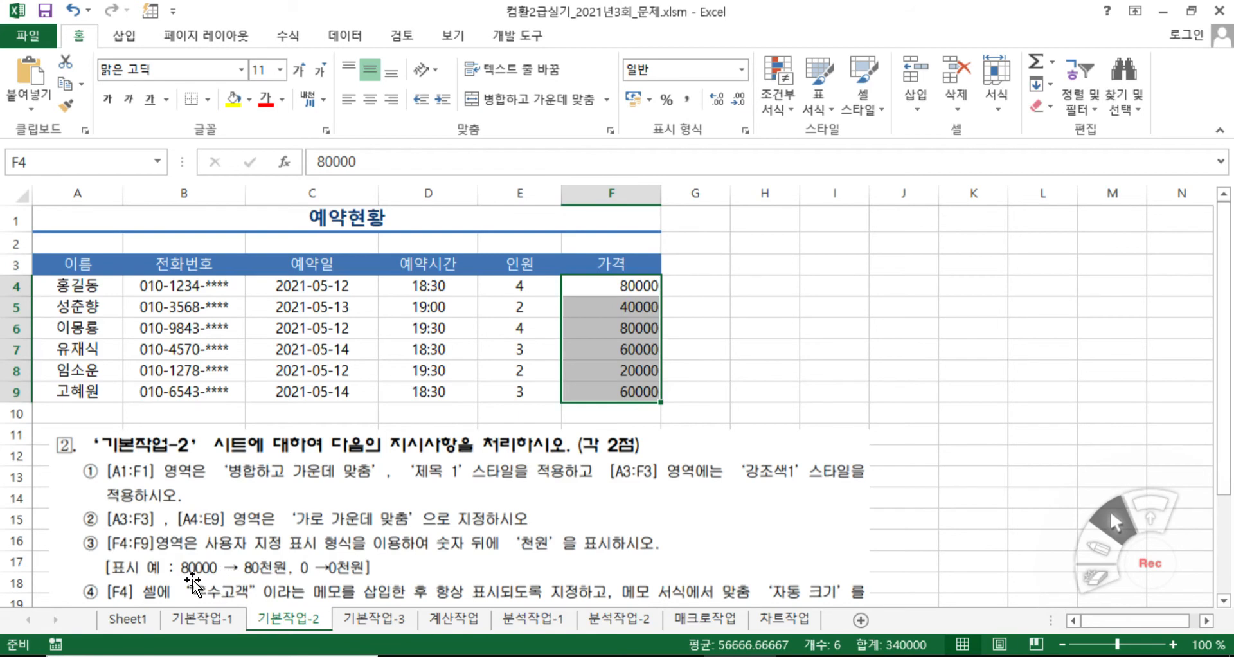
right_click(595, 293)
left_click(650, 546)
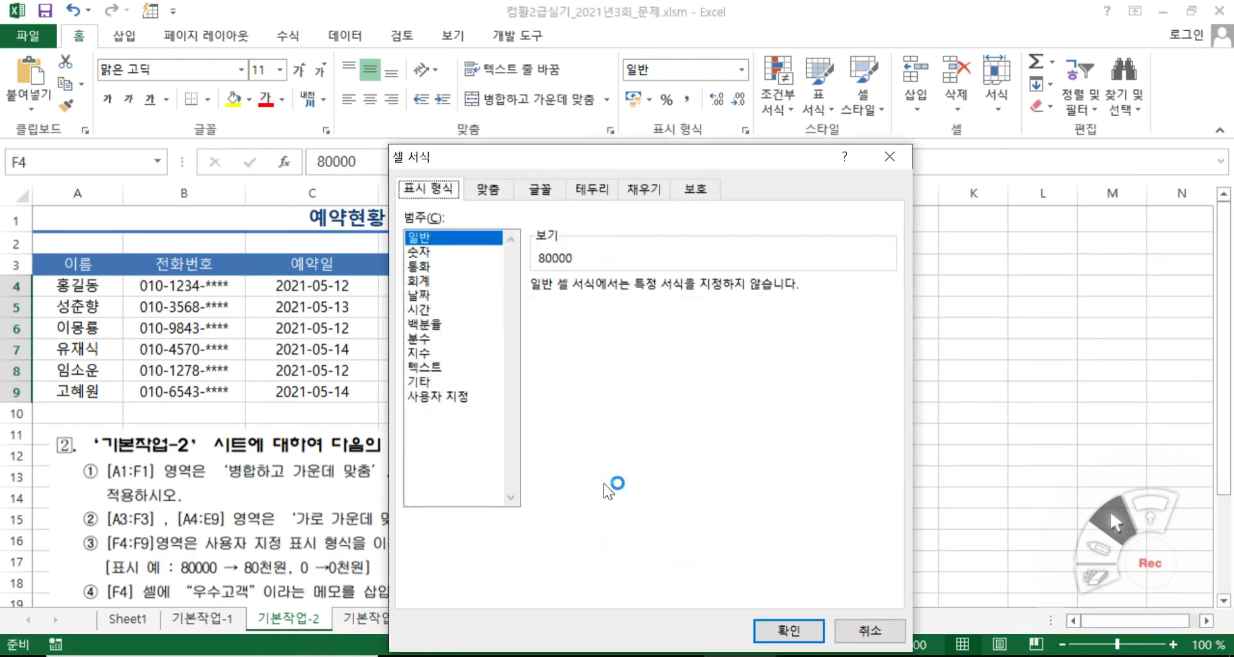
left_click(431, 397)
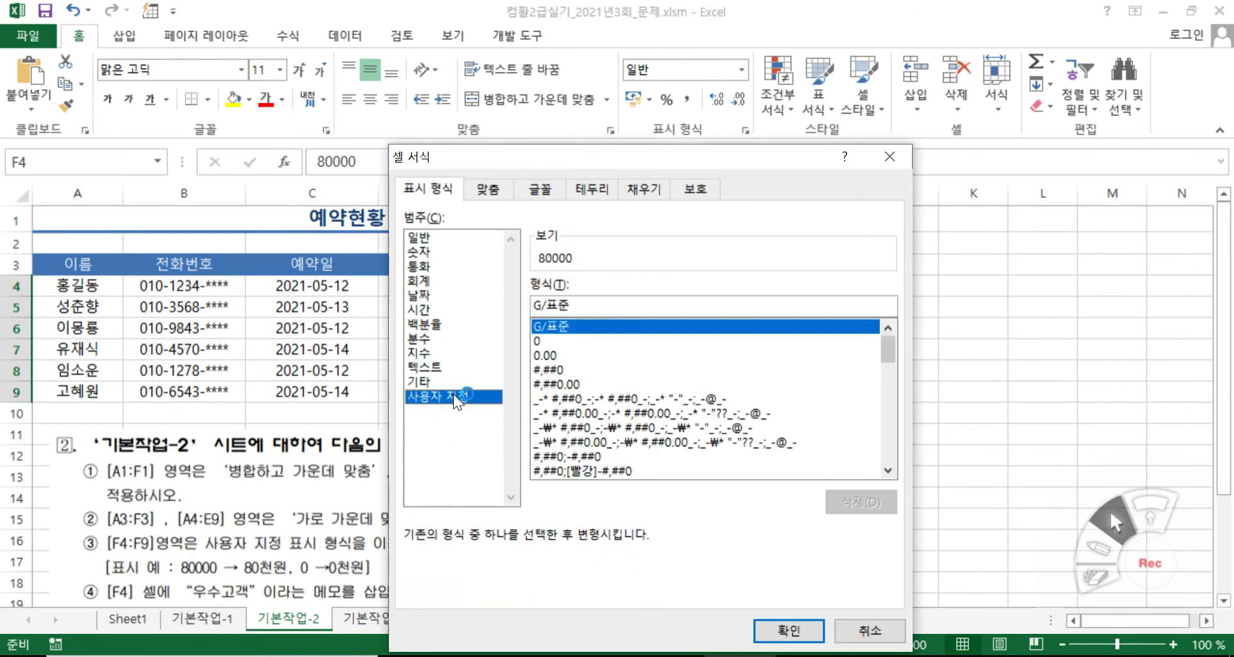
left_click_drag(545, 153, 832, 104)
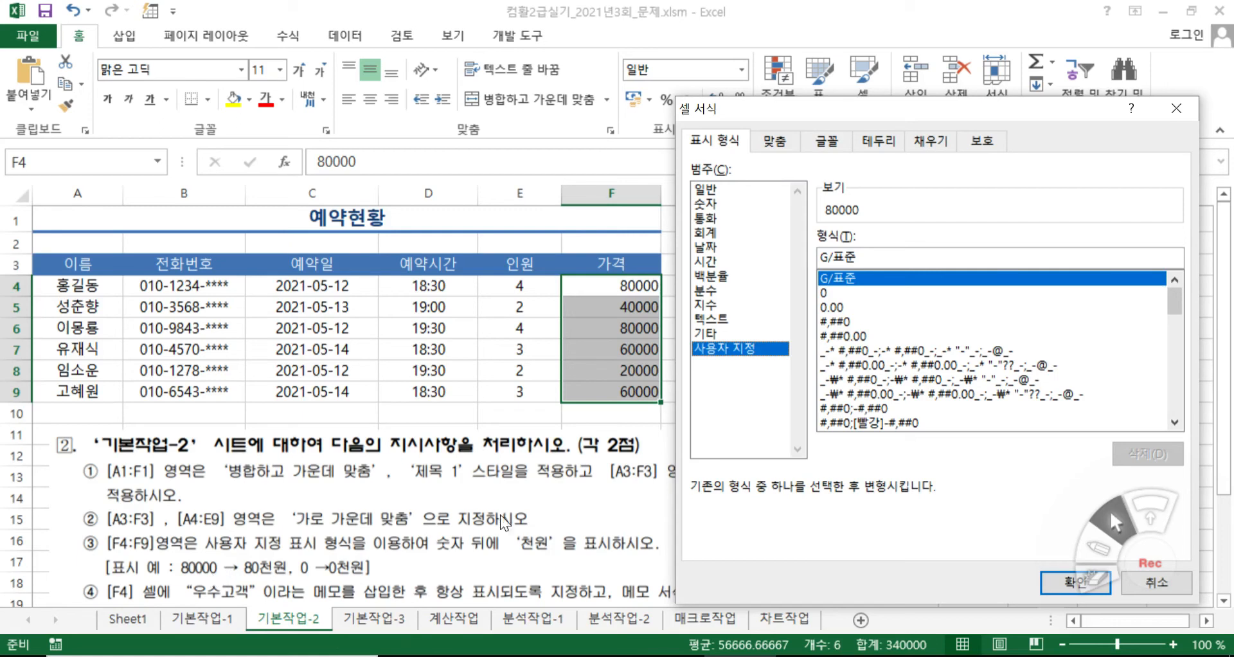
Step: Preview the custom format codes 0, #,##0, 0.00 and G/표준 on the price values
left_click(825, 293)
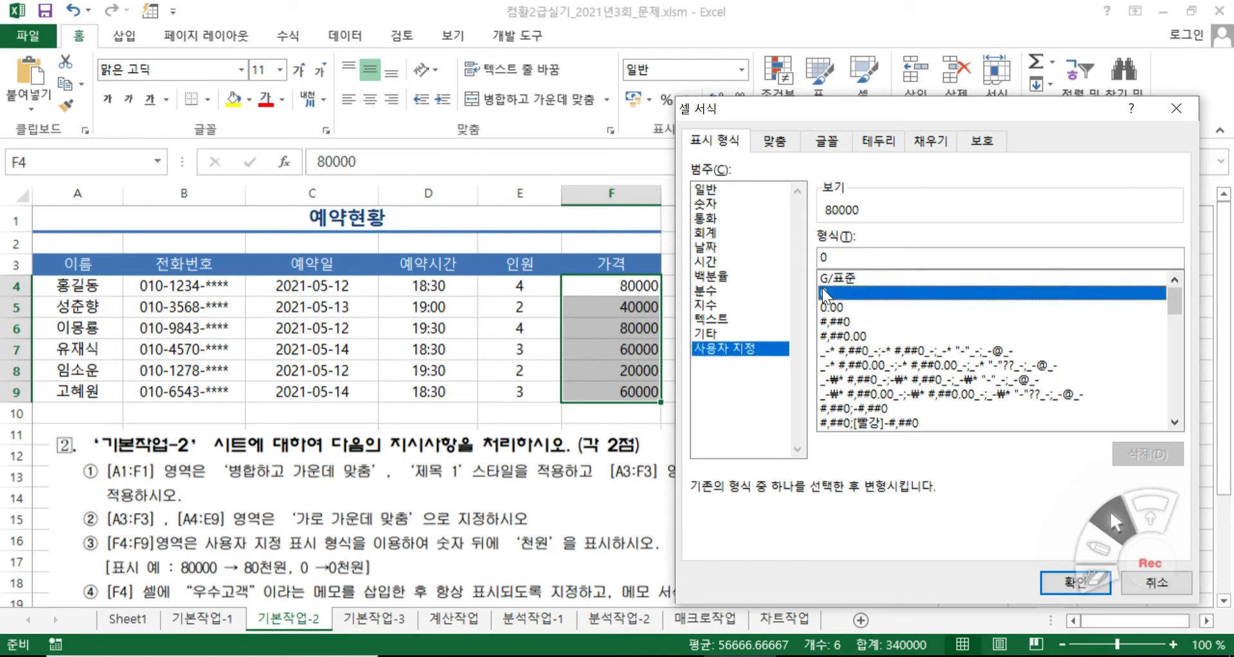
left_click(833, 324)
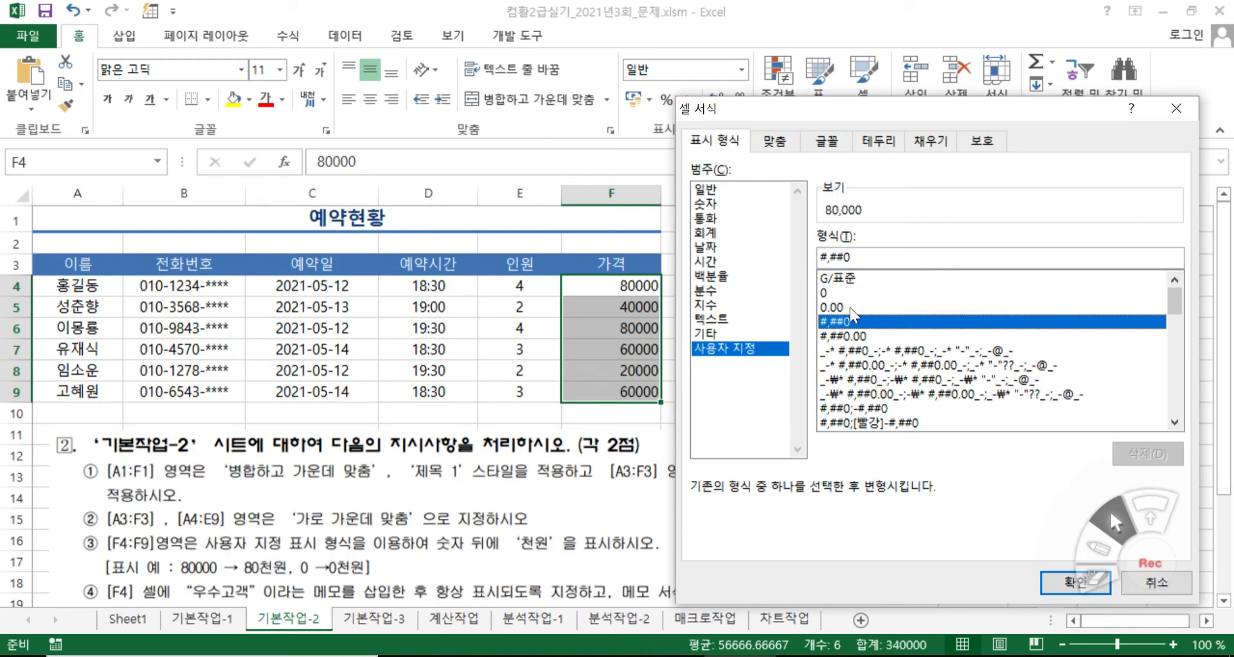
left_click(824, 293)
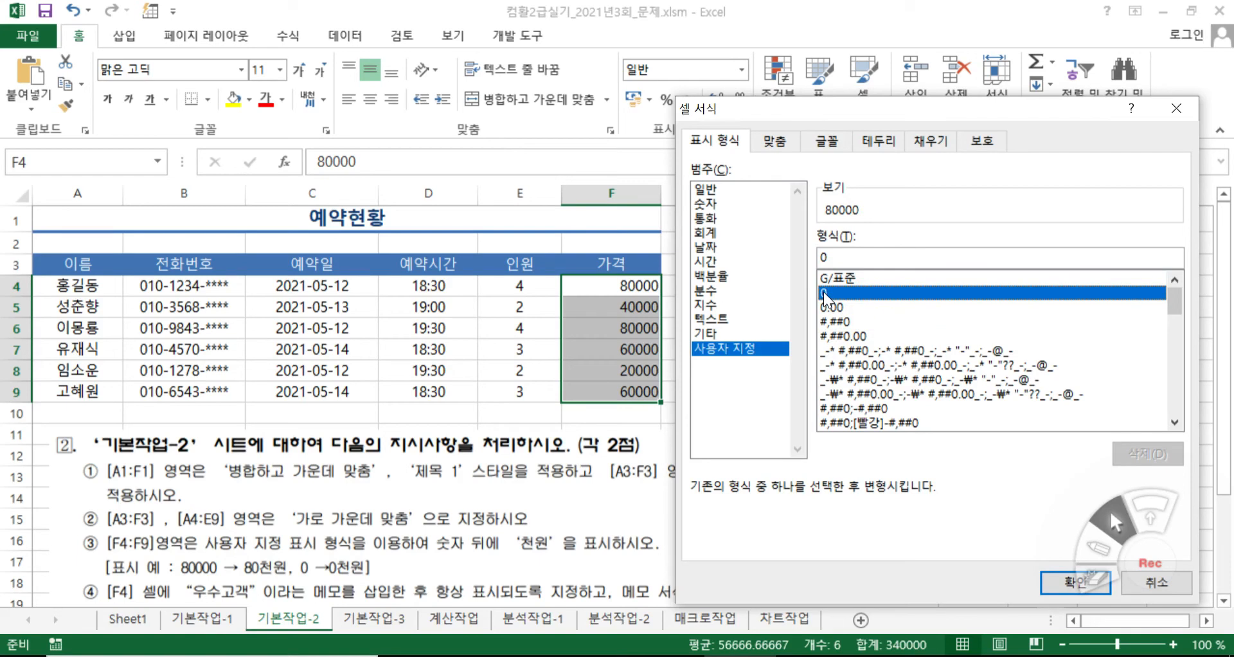
left_click(845, 275)
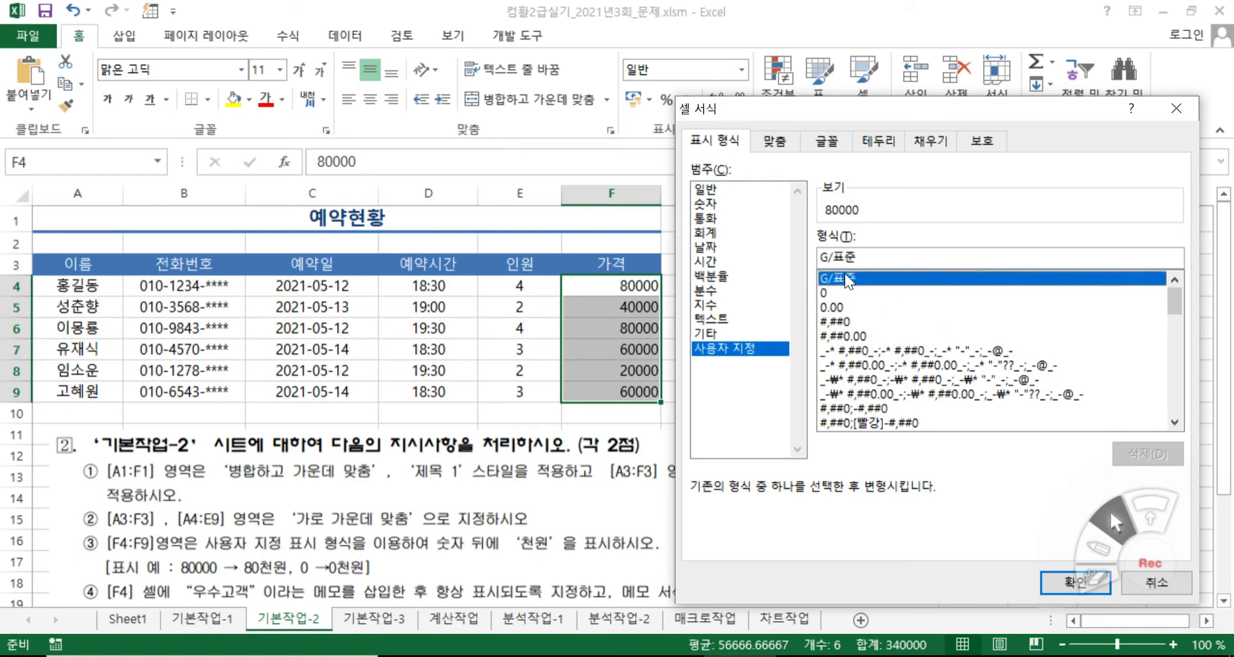
left_click(827, 295)
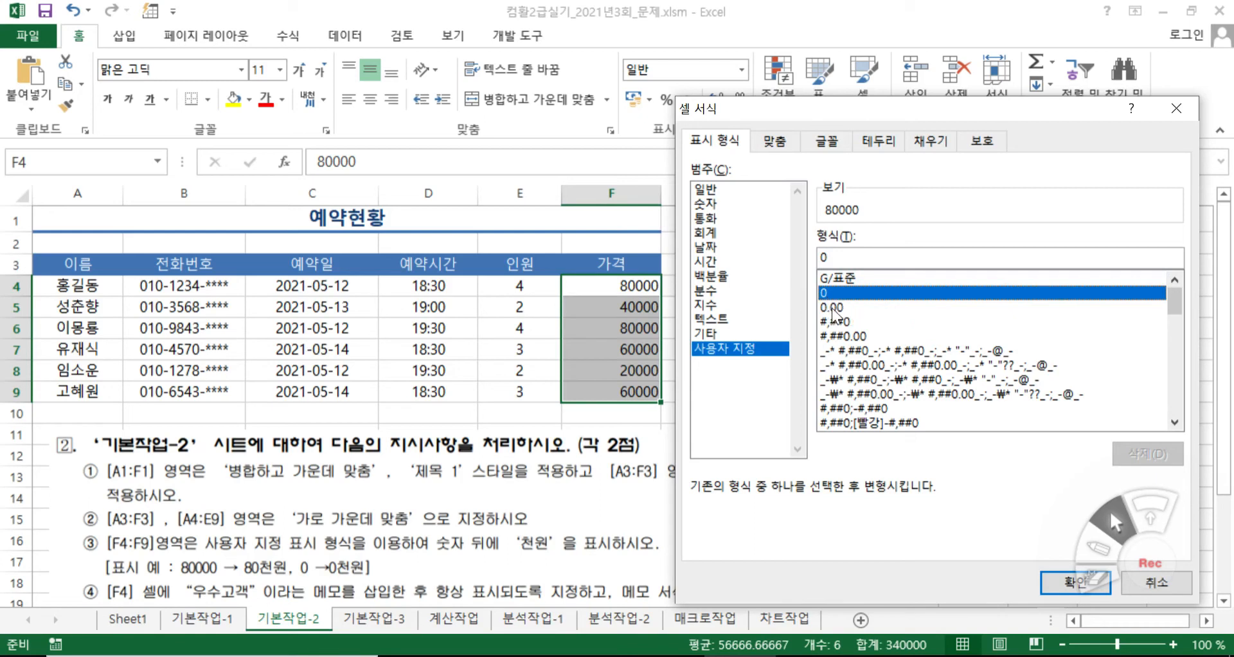
left_click(834, 307)
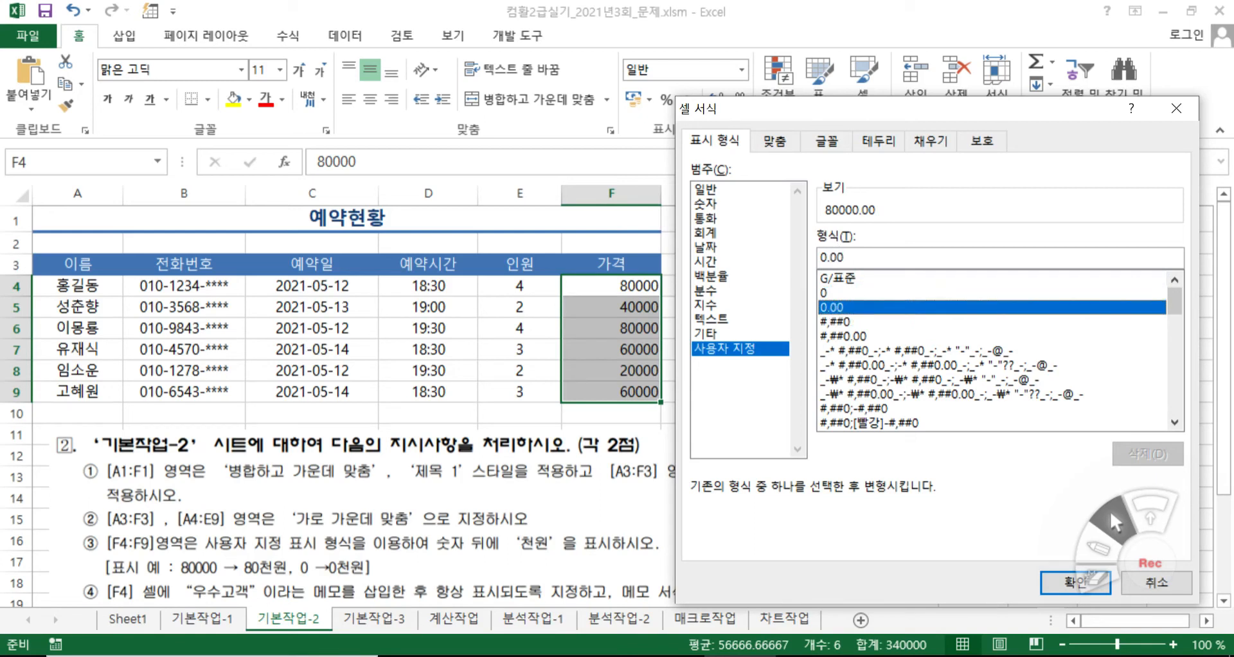
left_click(848, 279)
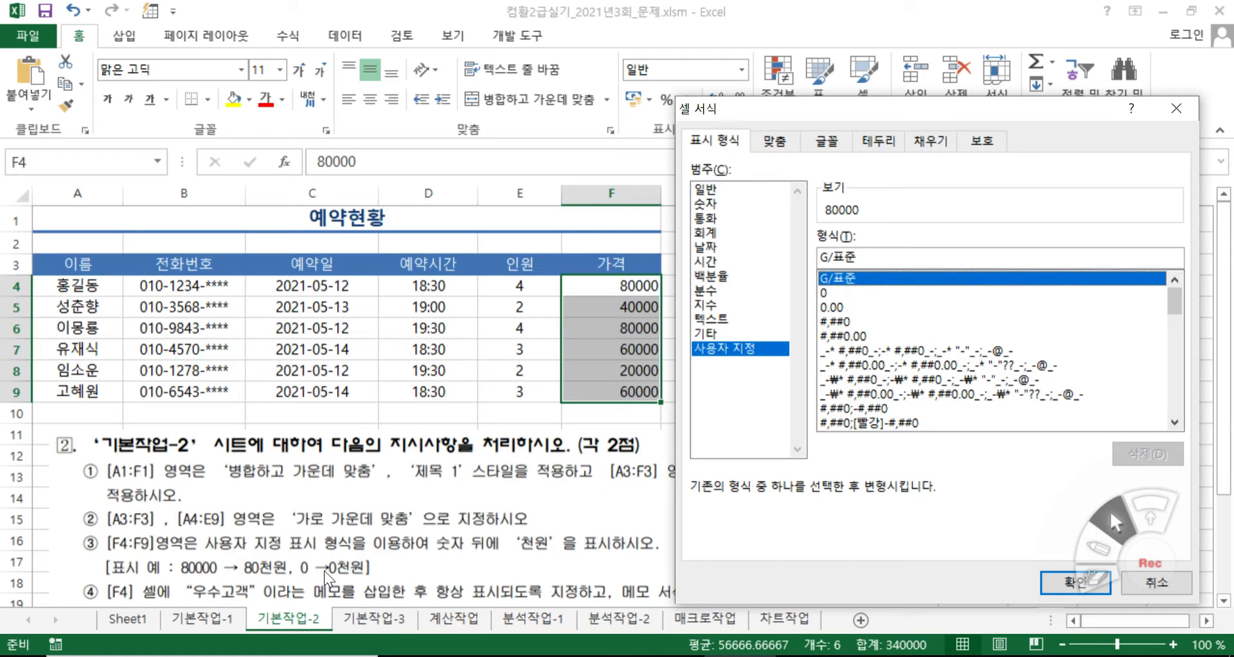
Step: Apply the custom number format 0,"천원" to the price cells F4:F9
left_click(827, 290)
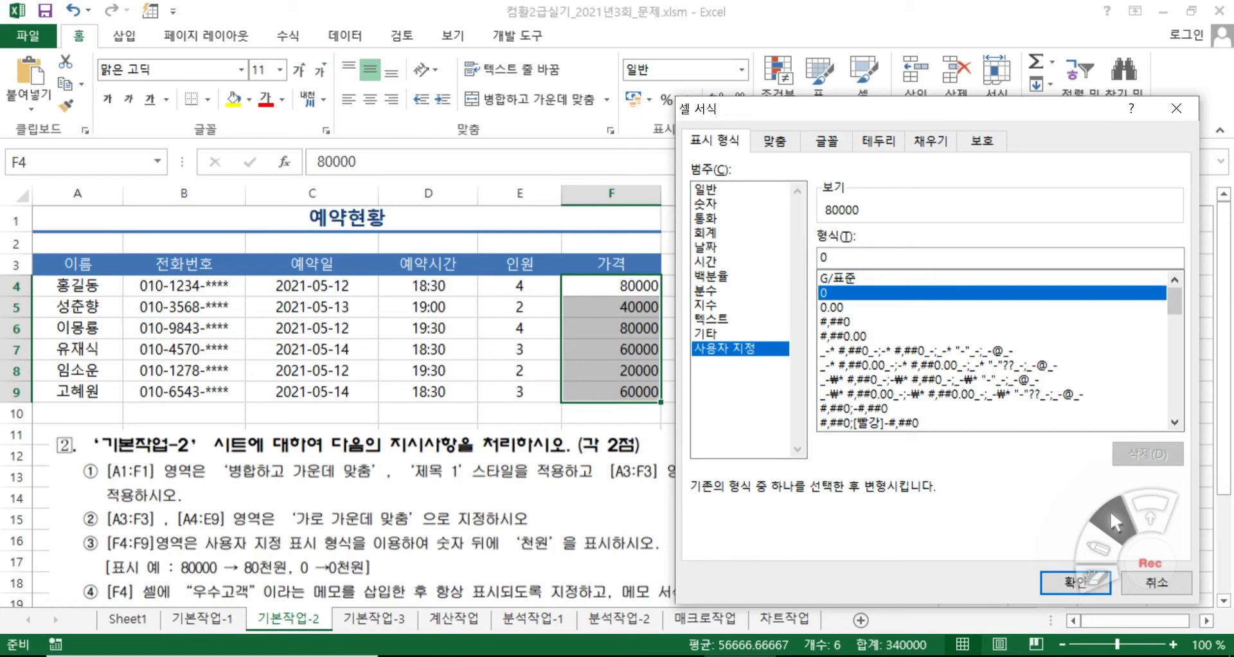
type(",")
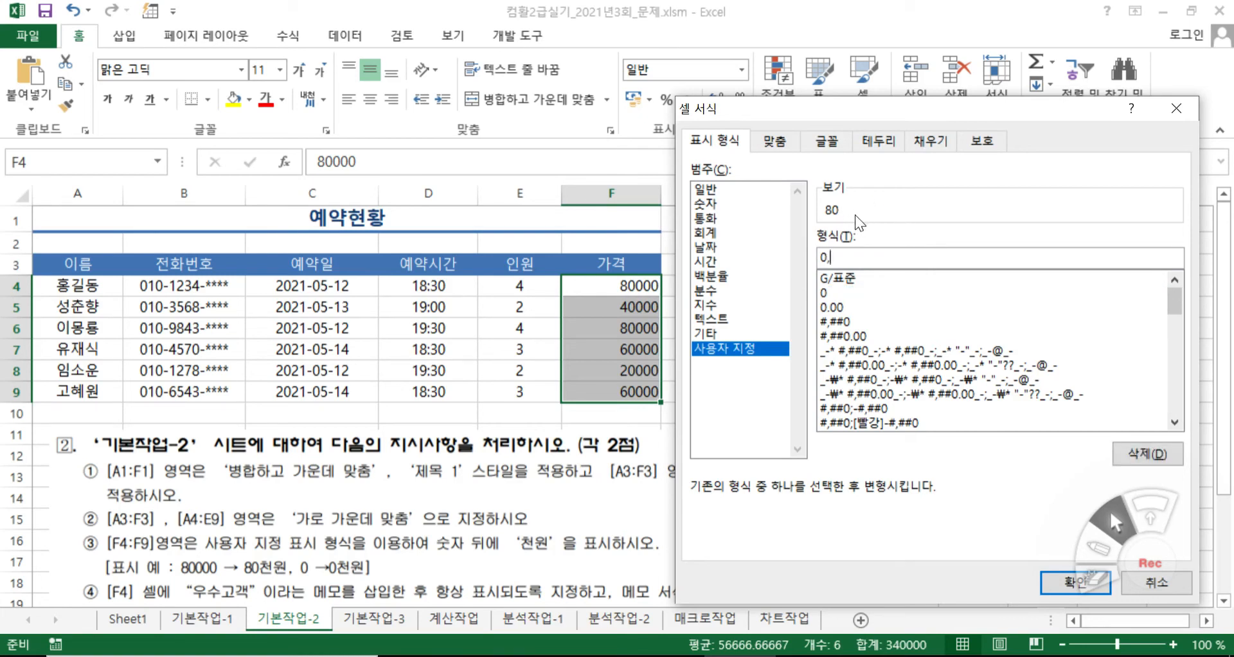
type(",")
key("BackSpace")
type("ㅊㅓㄴ우")
left_click(1043, 574)
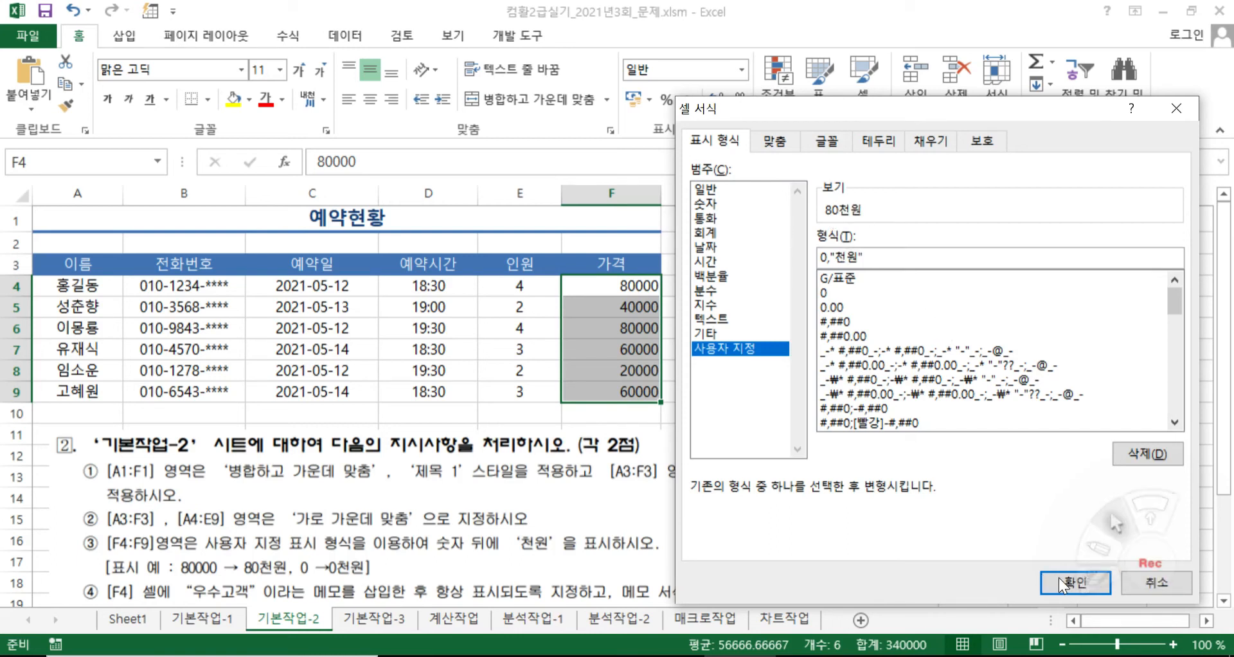
left_click_drag(920, 113, 633, 130)
left_click(798, 597)
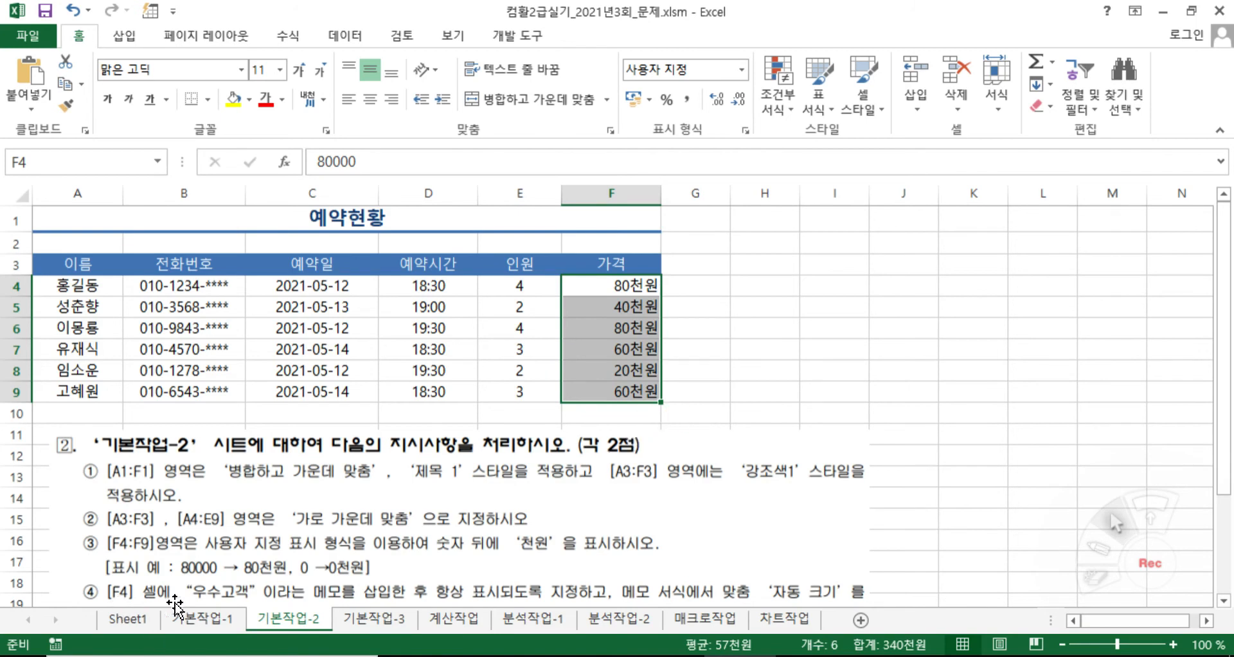
Step: Insert a memo on cell F4 and replace its default author text with 우수고객
left_click(600, 282)
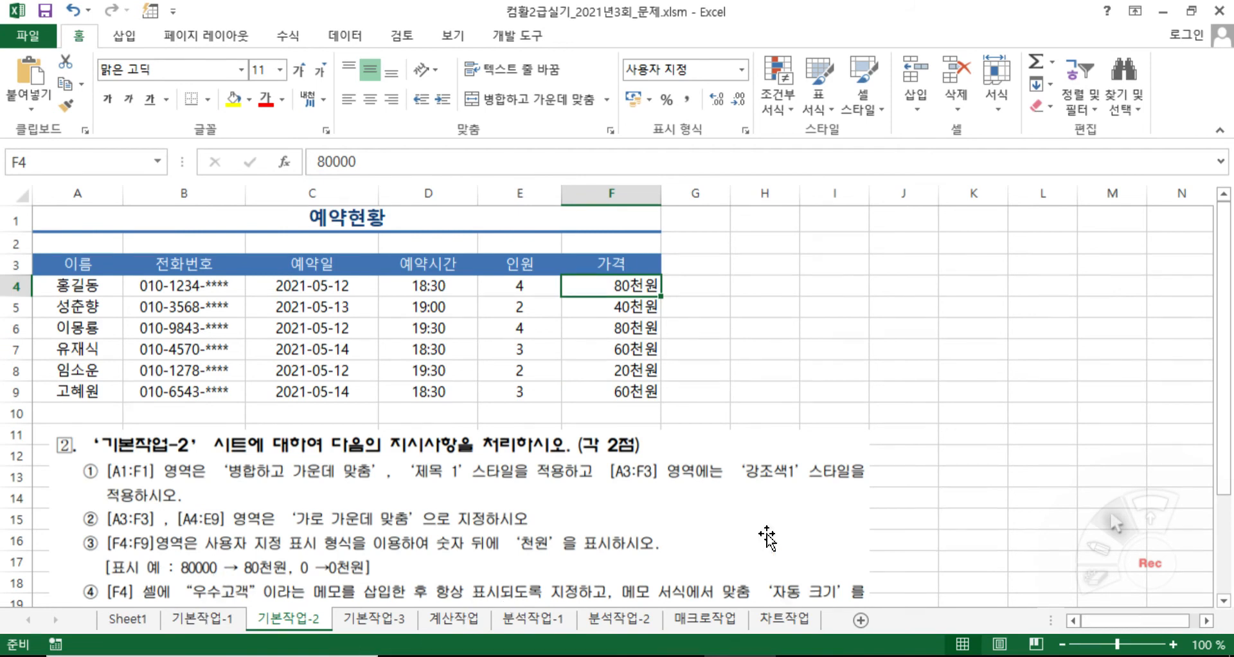
scroll(765, 521, "down", 1)
scroll(145, 572, "up", 1)
right_click(616, 283)
left_click(707, 527)
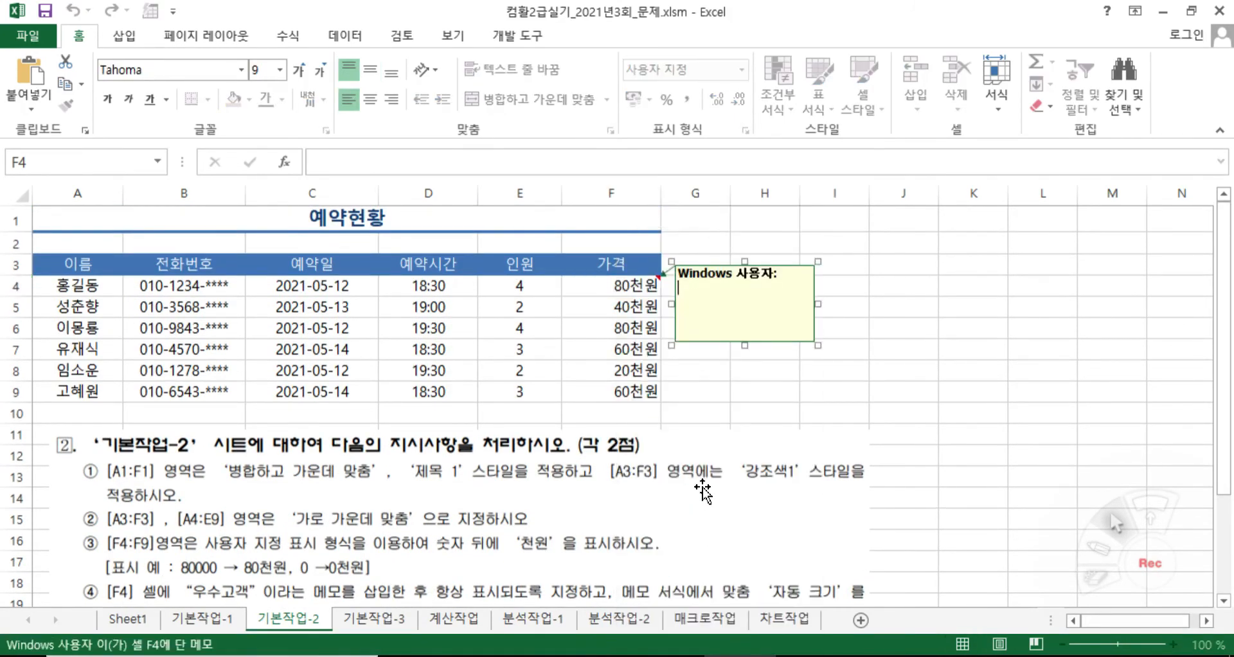
left_click_drag(780, 275, 674, 270)
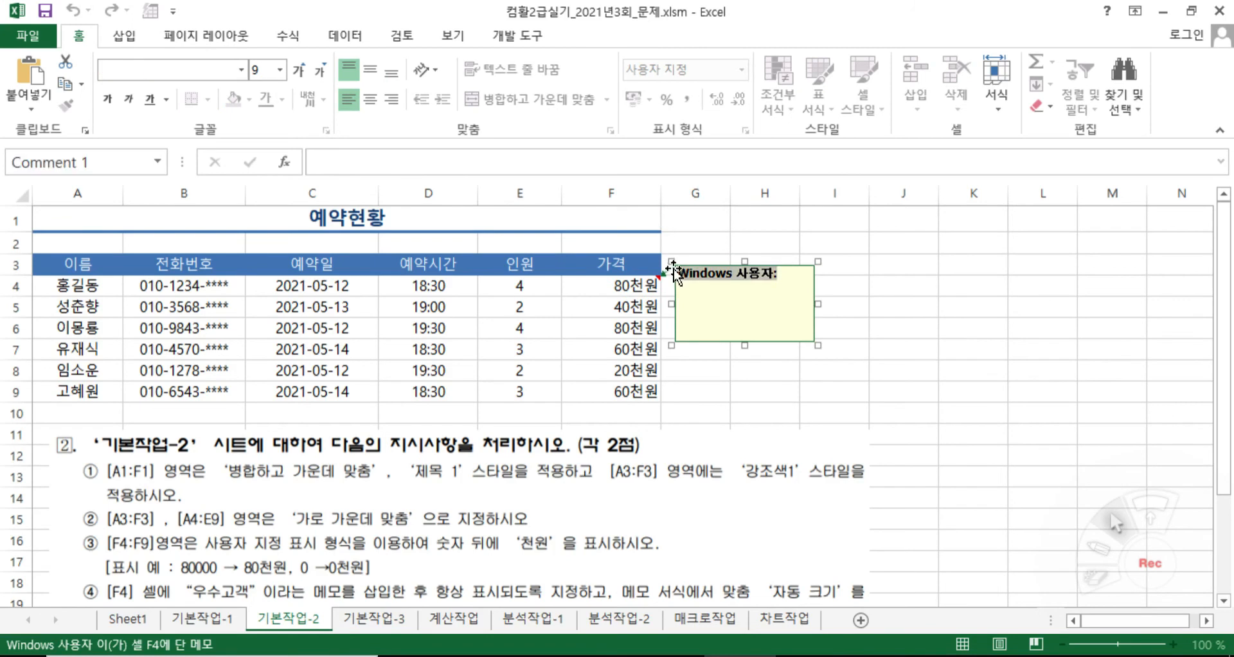
key("BackSpace")
type("우")
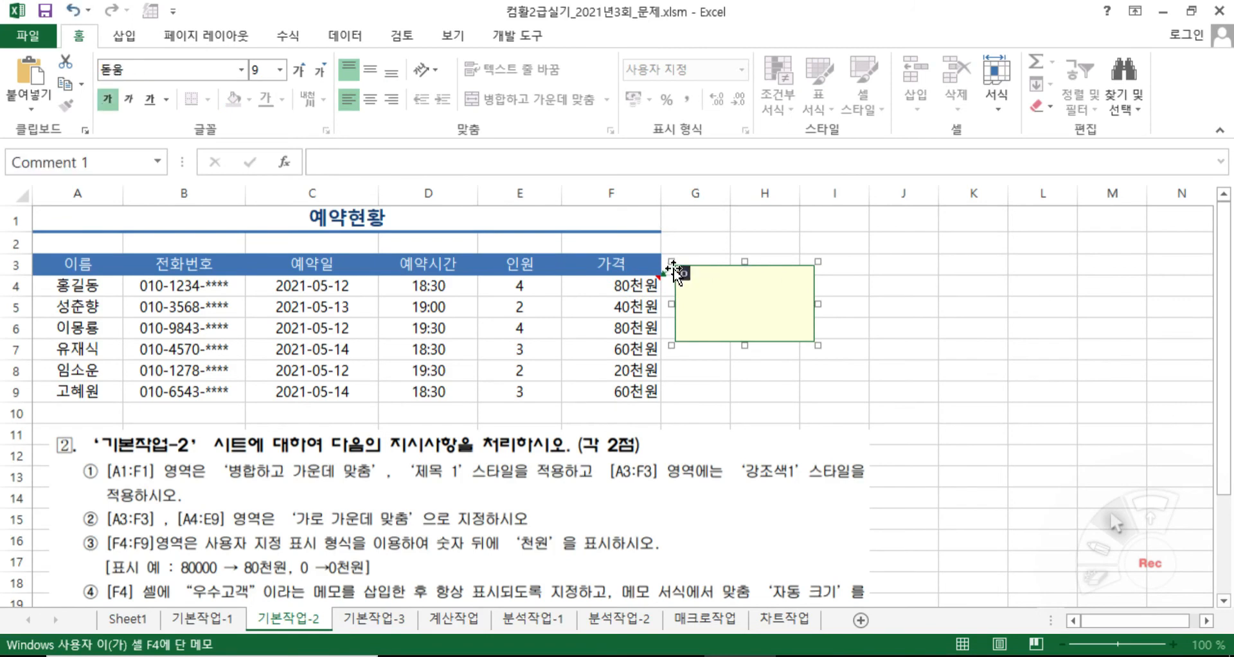
type("수고개")
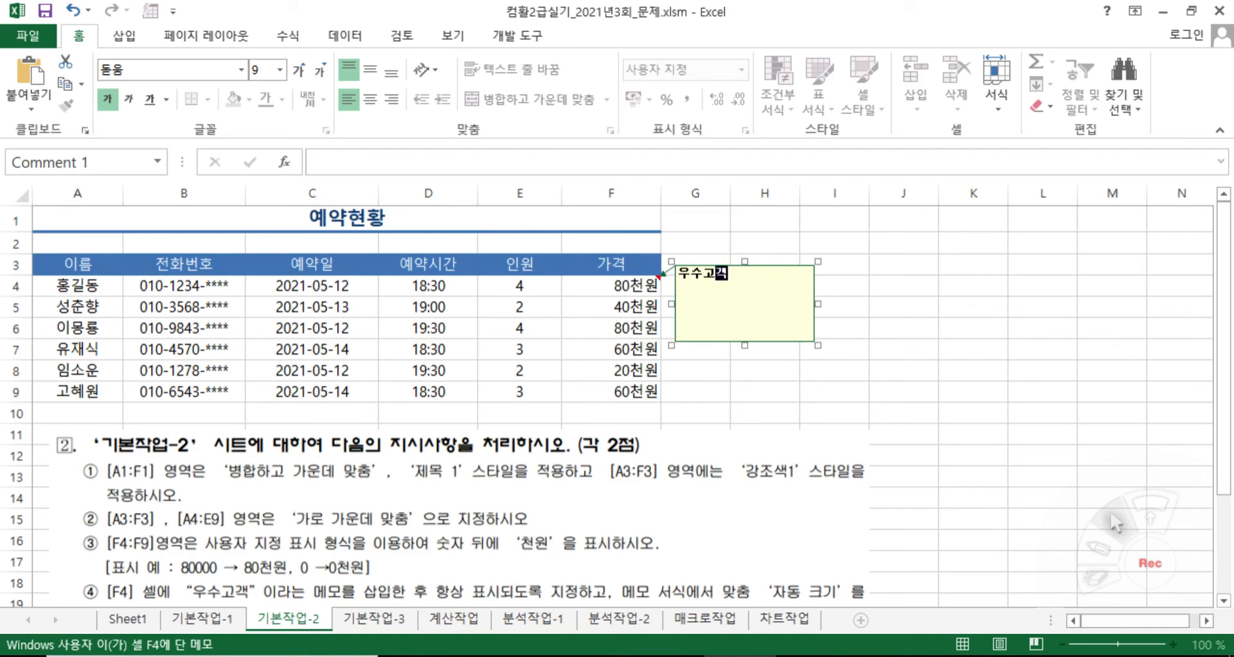
Step: Turn on automatic sizing (자동 크기) in the alignment format of the F4 memo
right_click(700, 342)
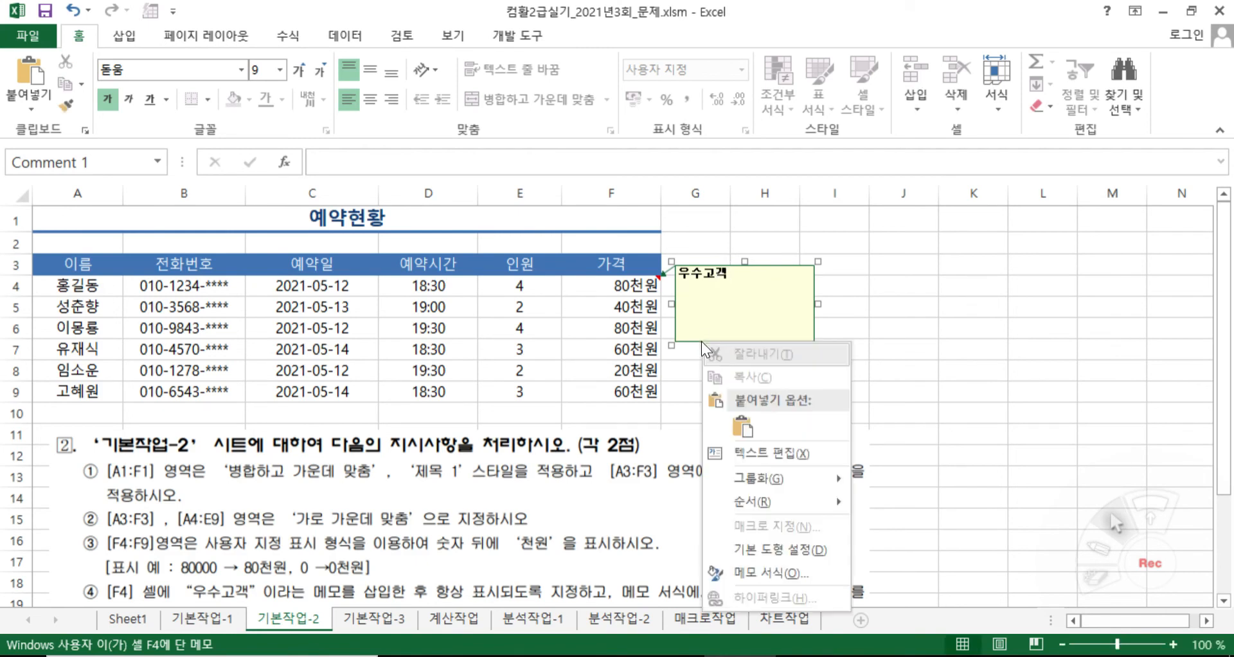
left_click(758, 574)
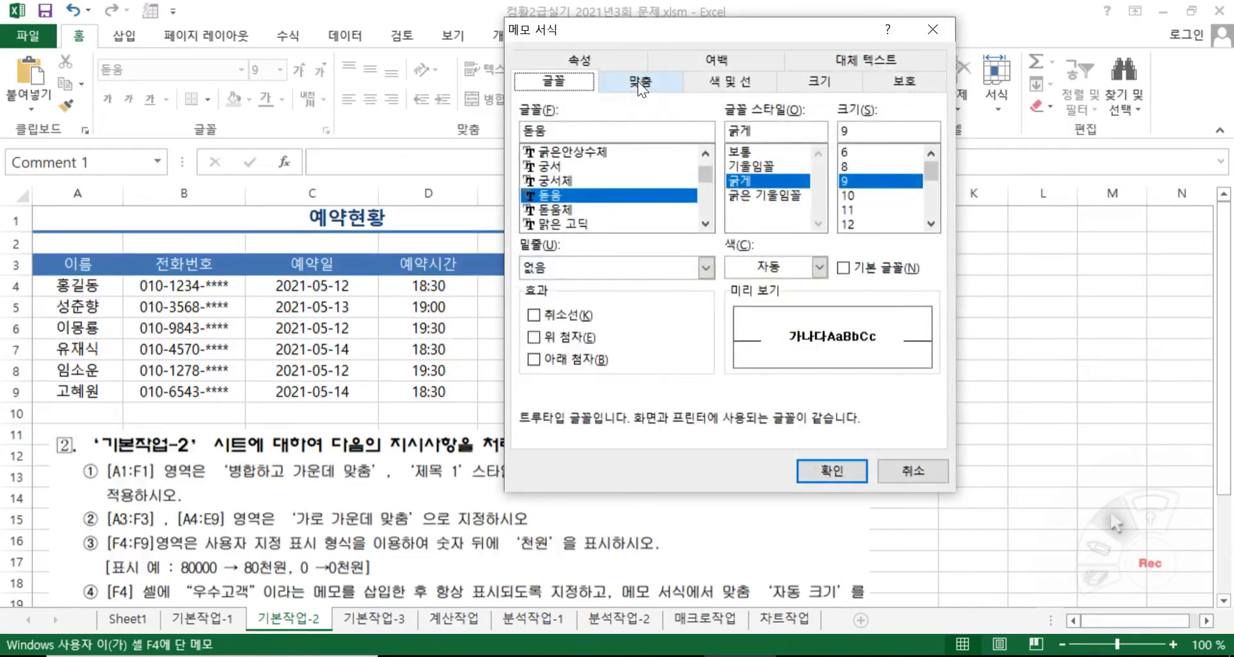
left_click(641, 82)
left_click(531, 200)
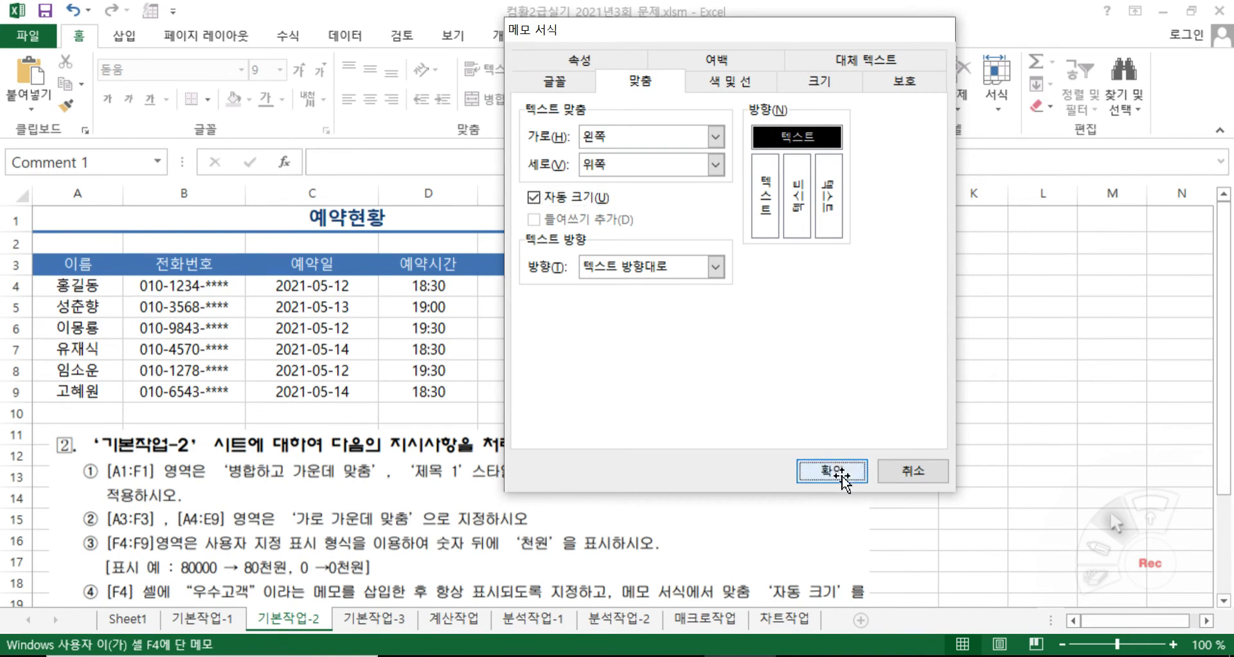
left_click(851, 473)
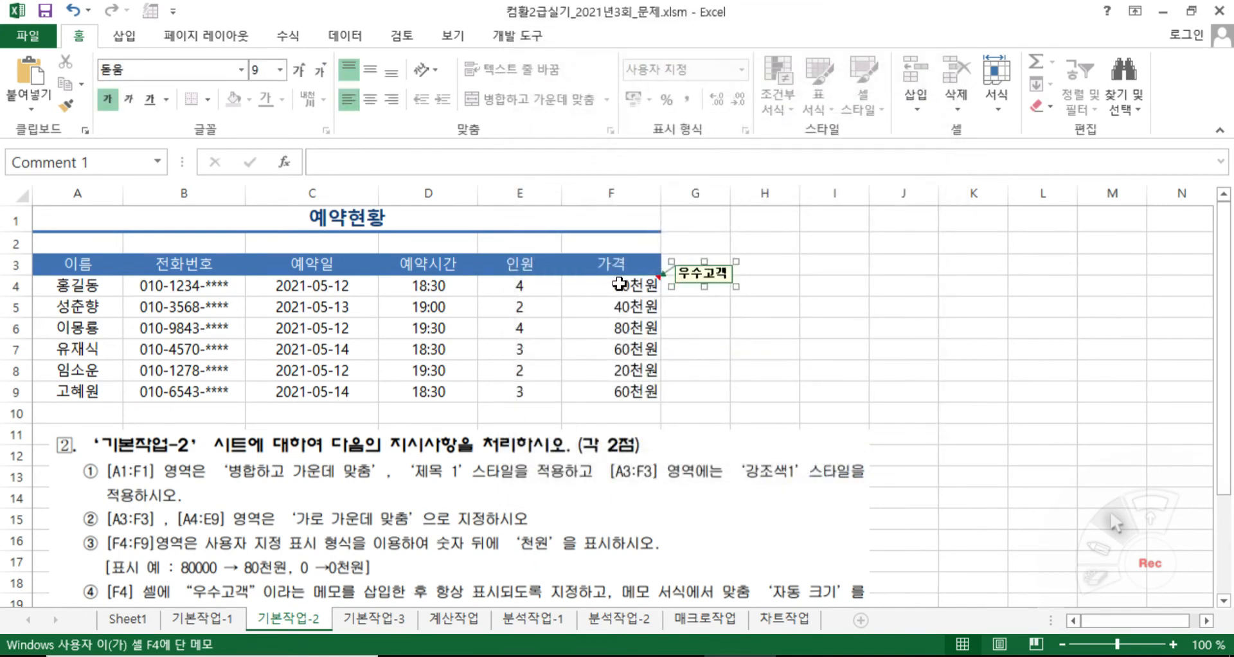
Step: Set the memo on cell F4 to be always displayed
left_click(597, 285)
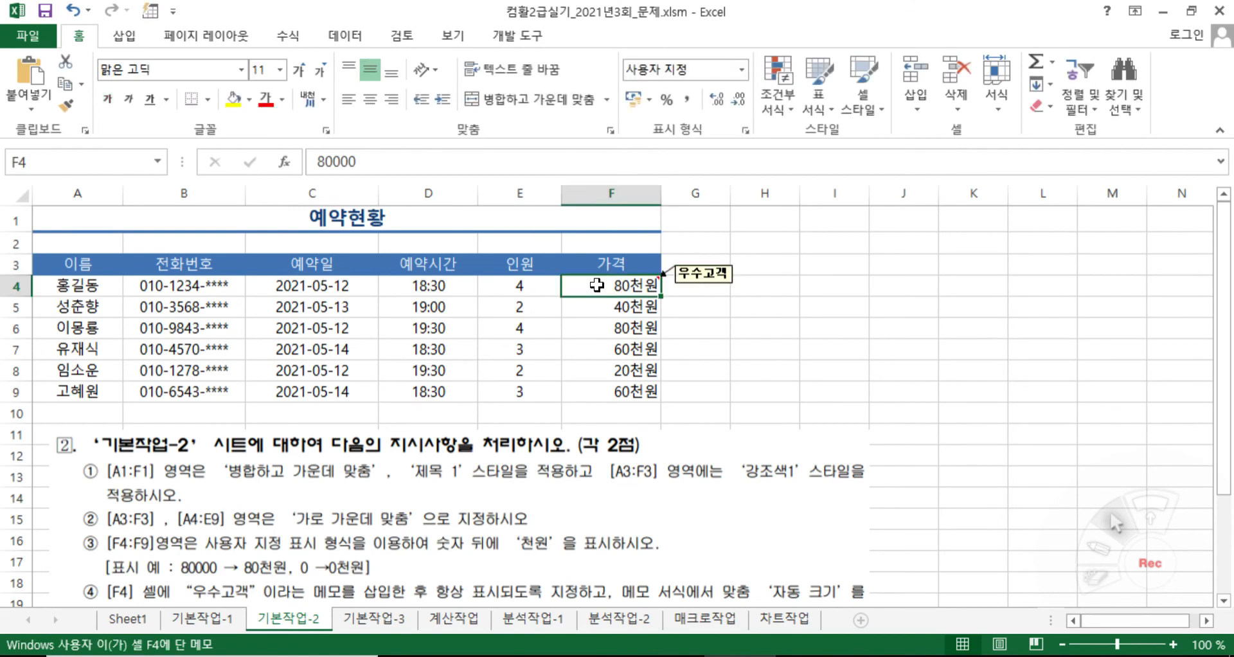
right_click(596, 285)
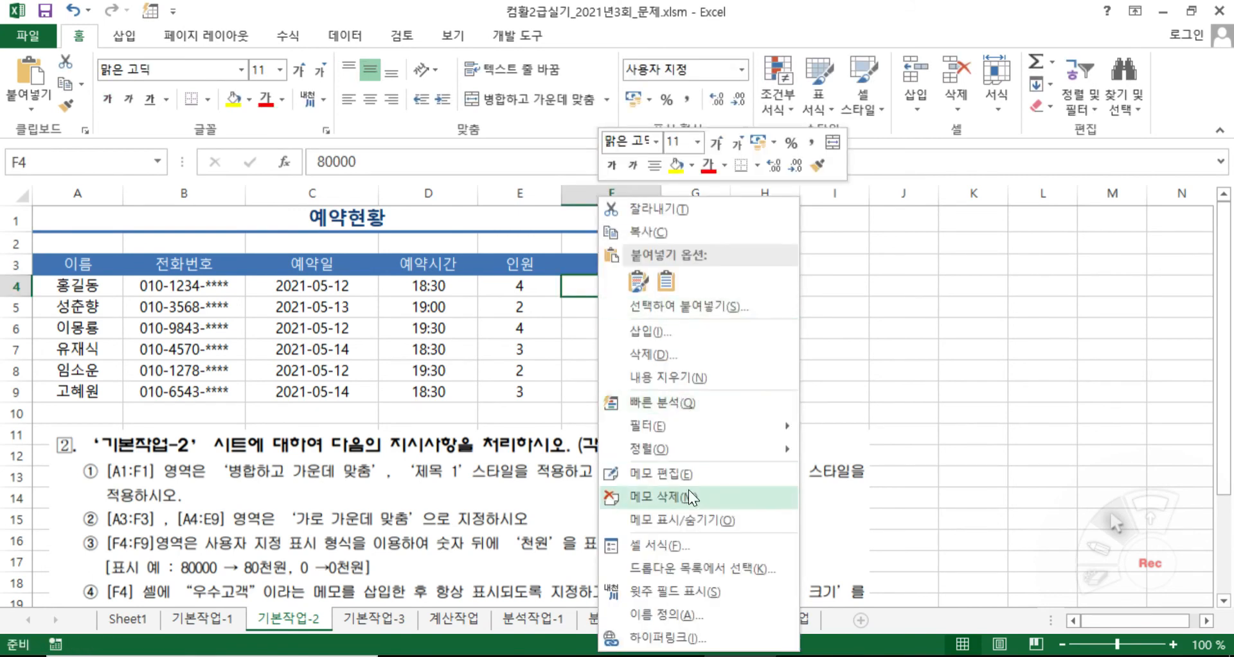
left_click(683, 520)
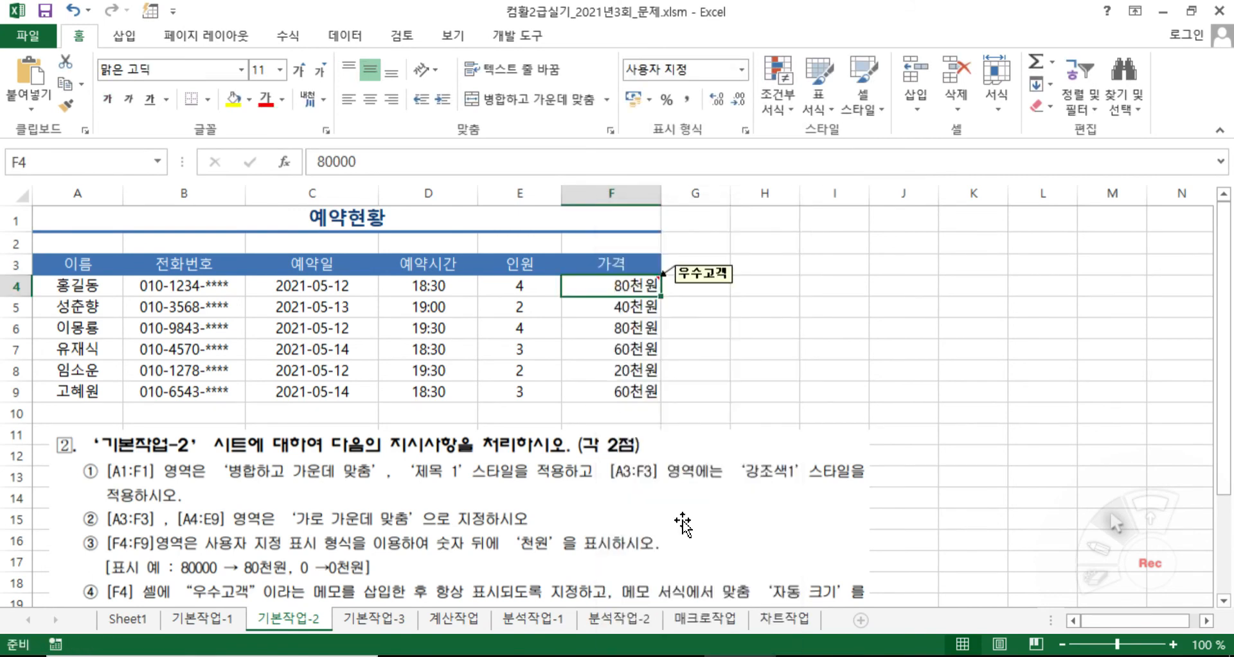
left_click(720, 344)
left_click(835, 307)
left_click(846, 385)
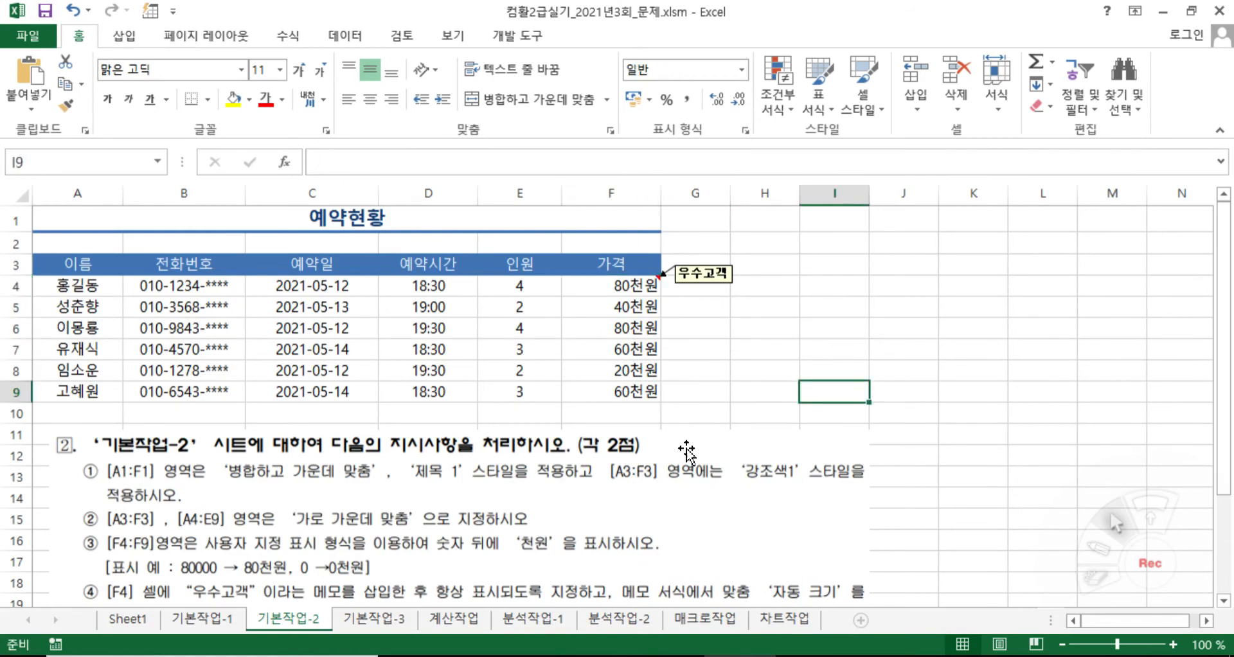
Step: Apply all borders (모든 테두리) and a thick box border (굵은 상자 테두리) to the range A3:F9
scroll(687, 453, "down", 1)
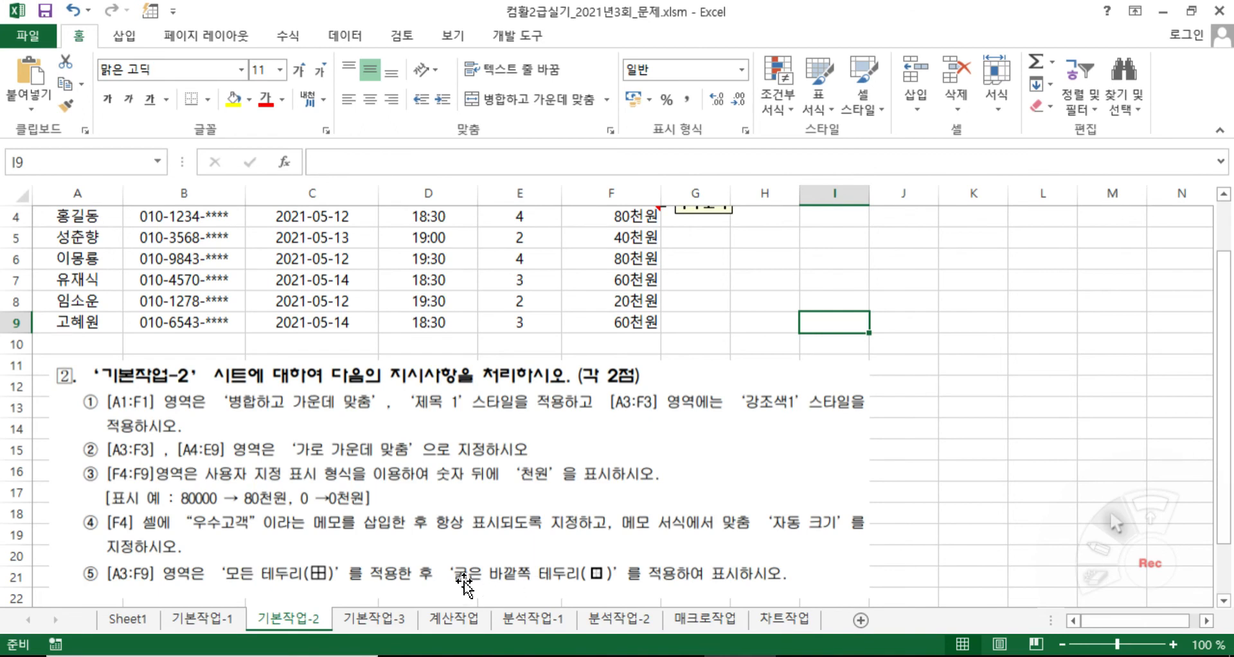
scroll(342, 564, "up", 1)
left_click_drag(78, 264, 662, 405)
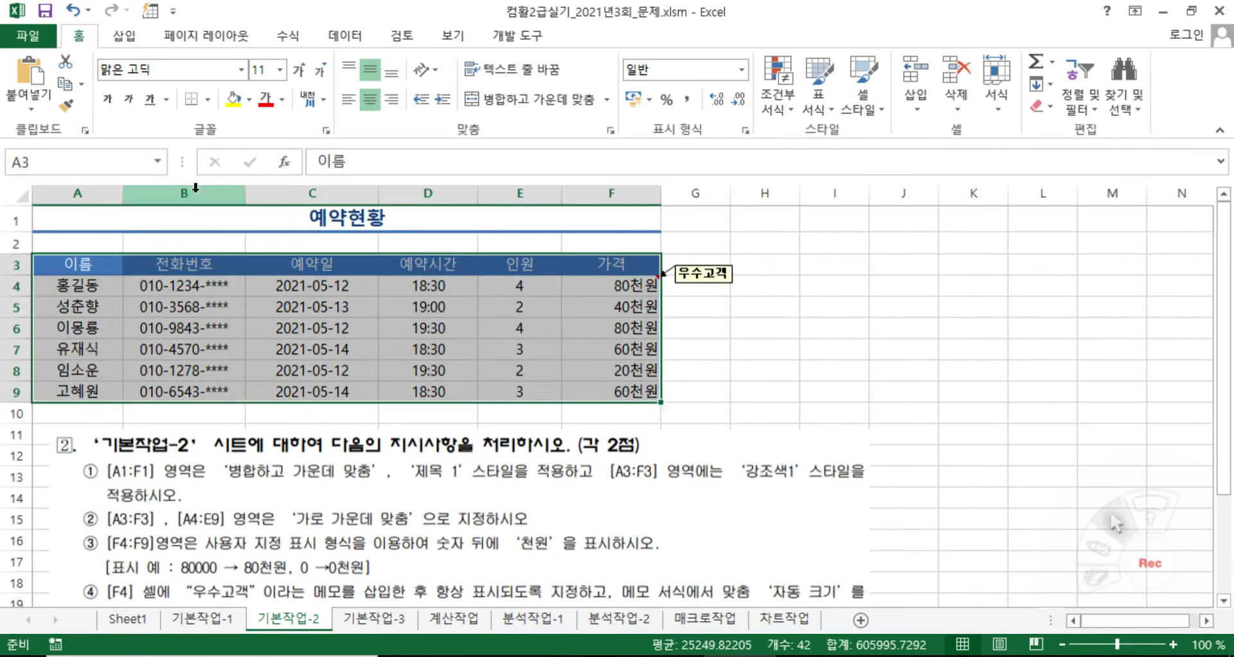
left_click(207, 100)
left_click(265, 267)
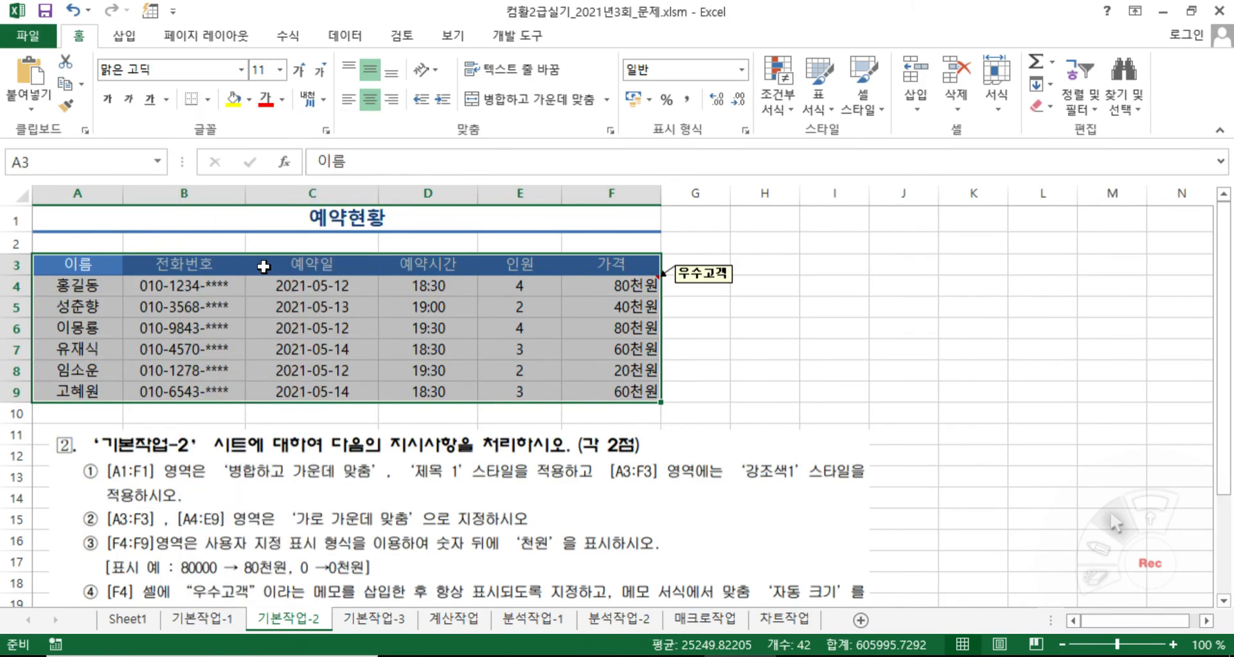
left_click(209, 100)
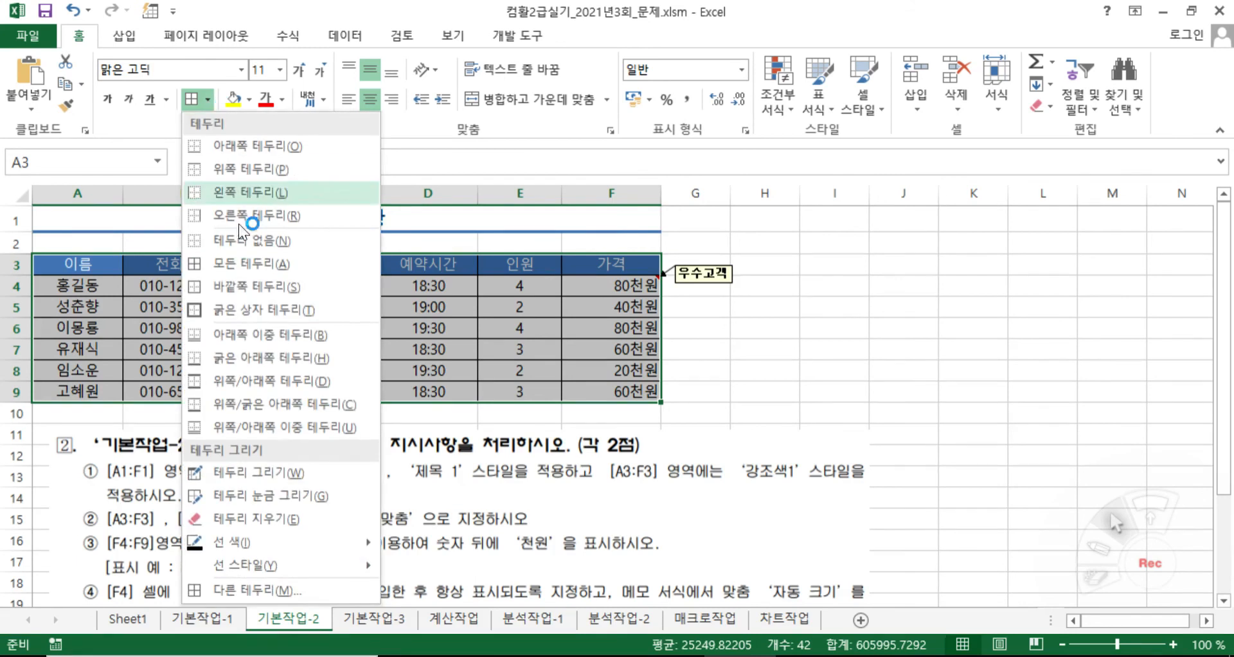
left_click(259, 310)
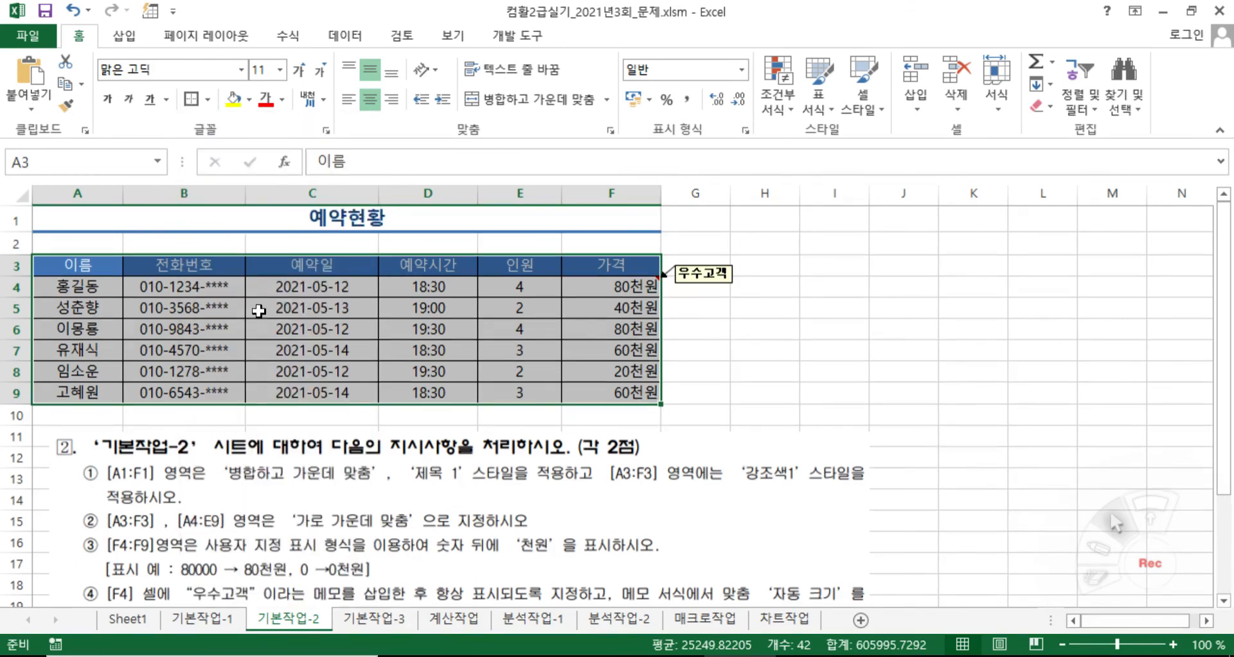
left_click(778, 358)
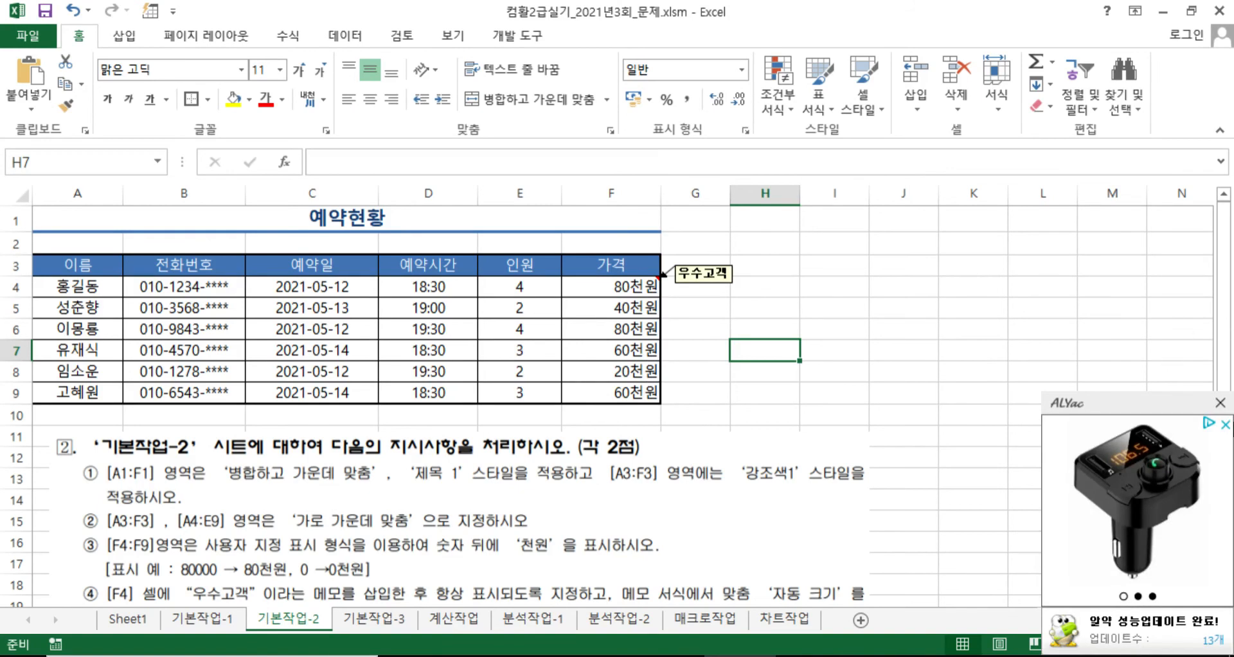
left_click(1221, 403)
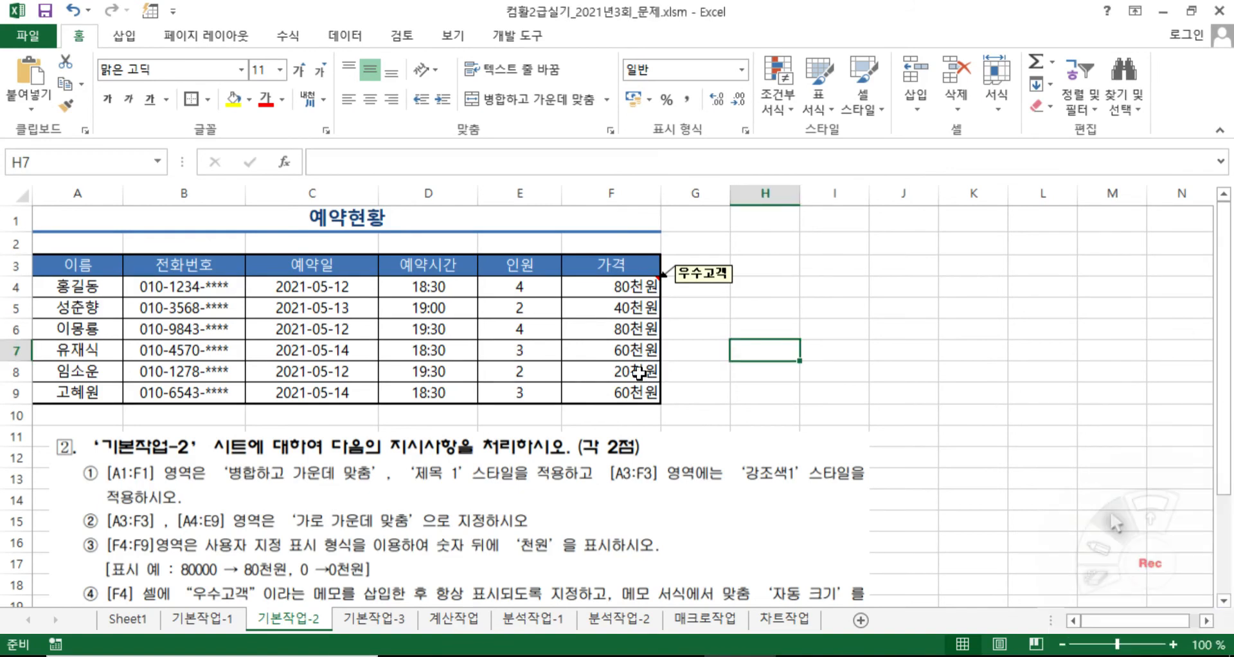
Step: On the 기본작업-3 sheet, copy the 조제일자 and 약제비총액 headers from E2:F2 to A22:B22
left_click(383, 619)
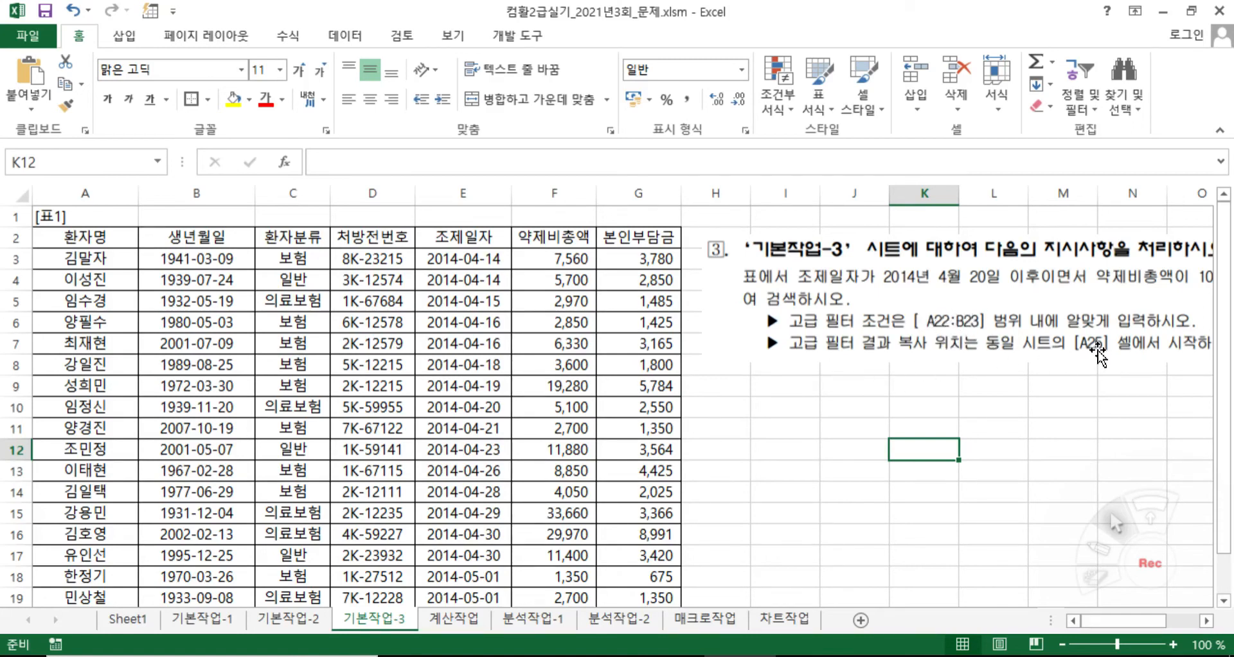
left_click_drag(867, 329, 338, 420)
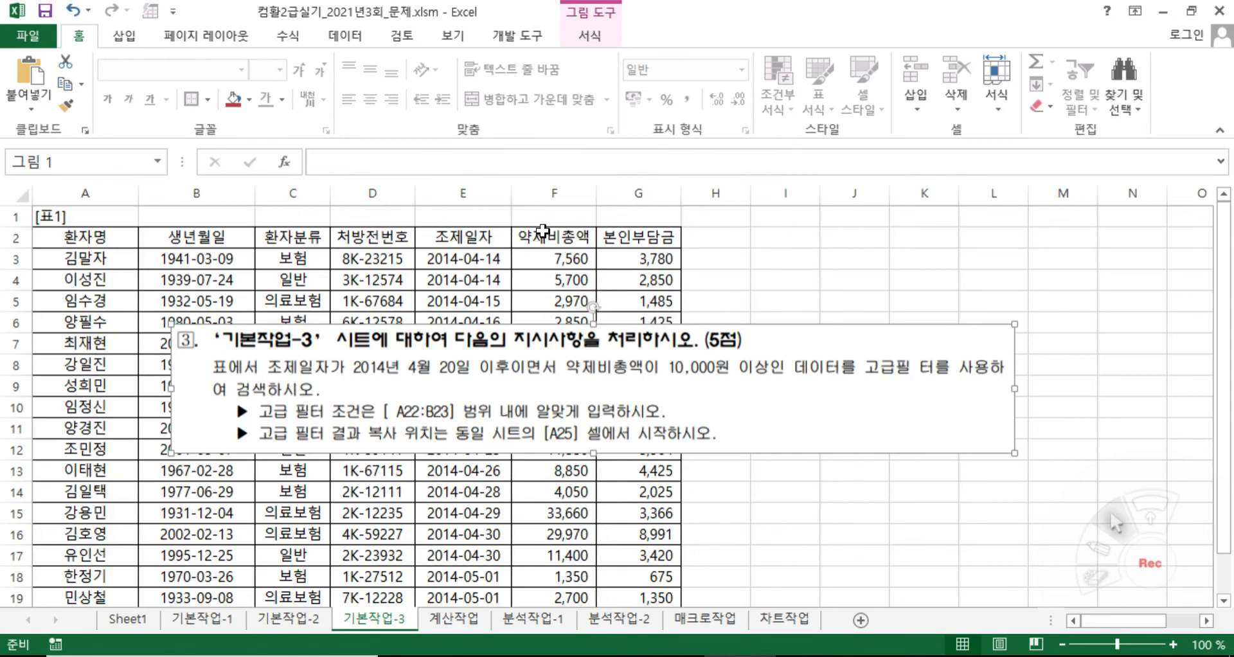
left_click_drag(479, 235, 545, 239)
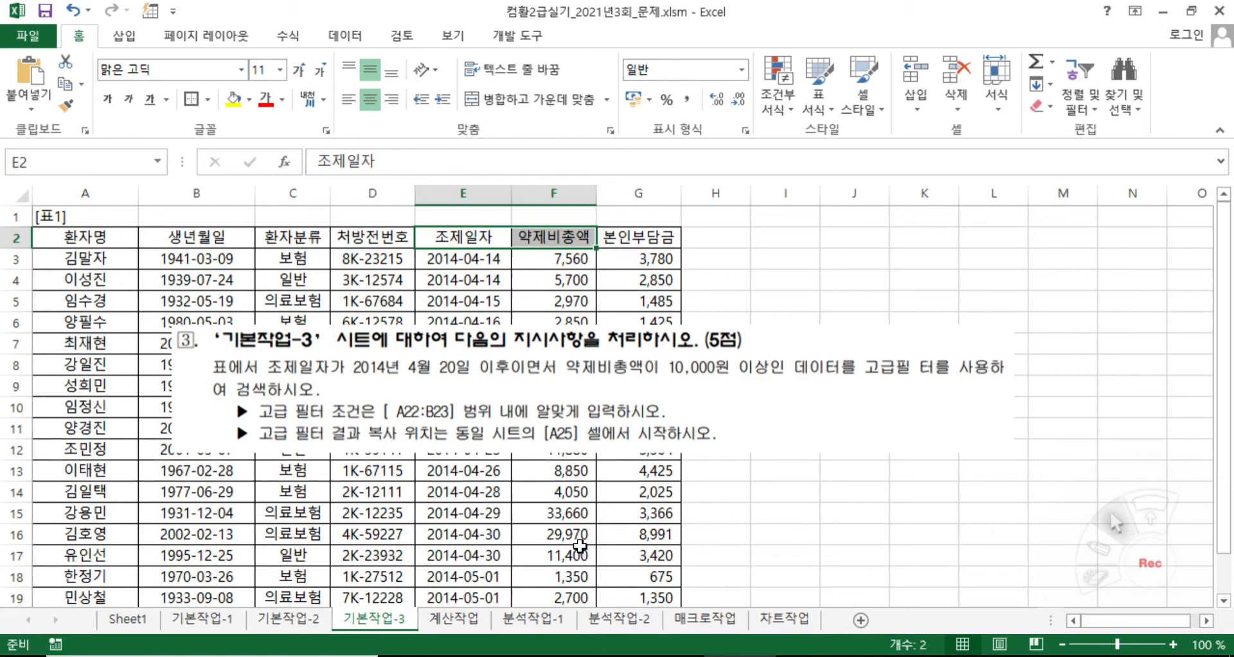
key("ctrl+c")
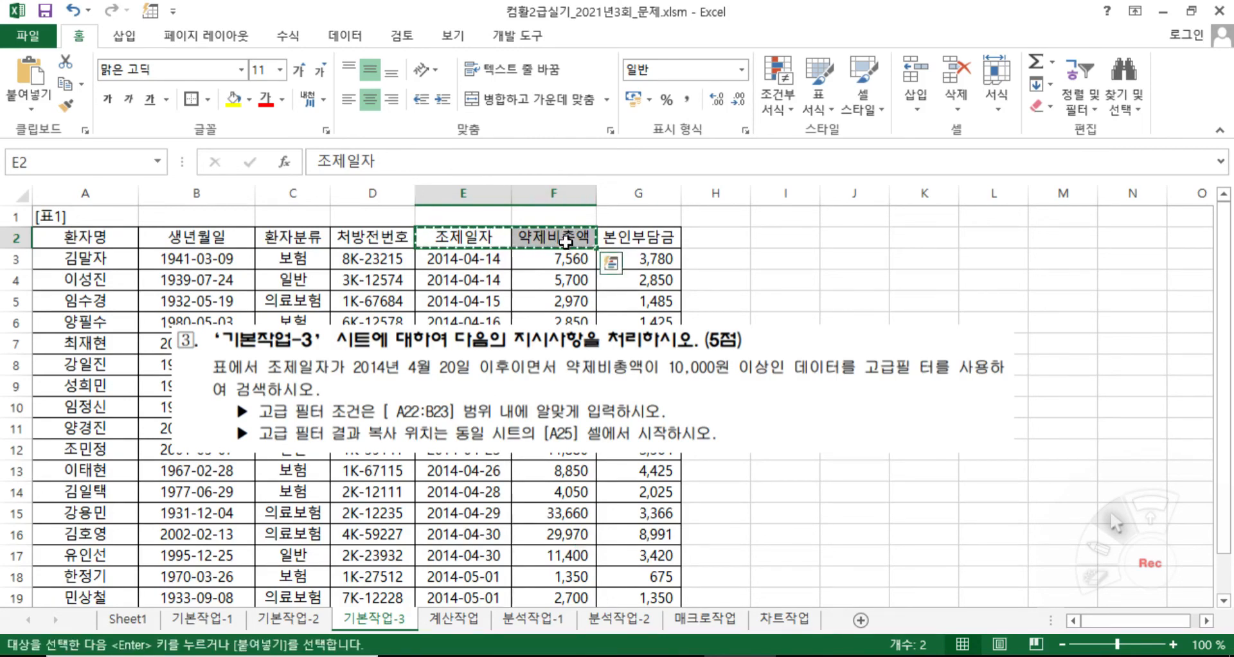
scroll(150, 506, "down", 3)
left_click(95, 475)
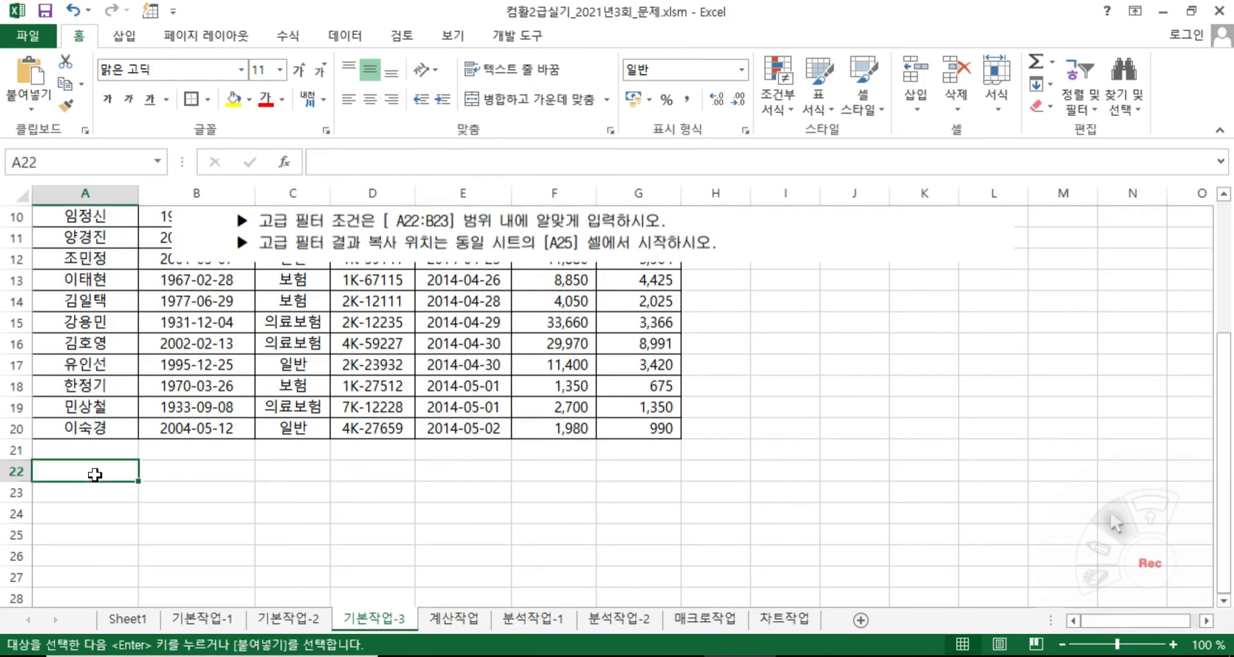
key("ctrl+v")
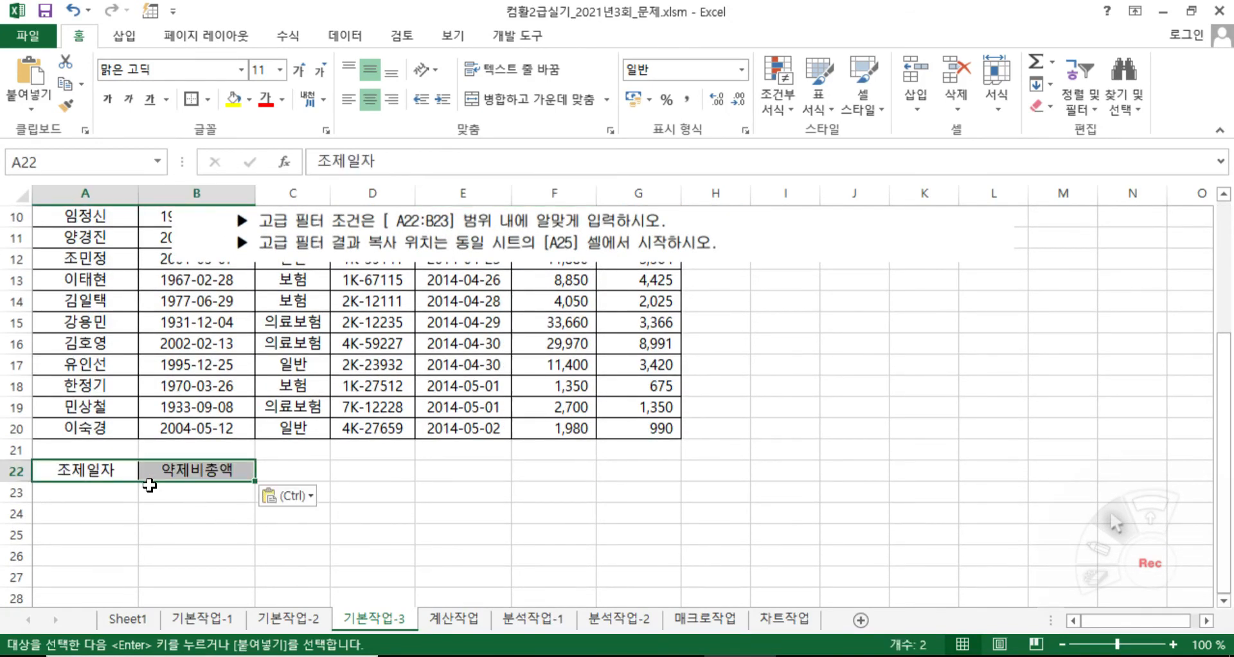
Step: Enter the filter conditions >=2014-04-20 in A23 under 조제일자 and >=10000 in B23 under 약제비총액
left_click(119, 505)
left_click_drag(449, 243, 350, 379)
left_click(104, 490)
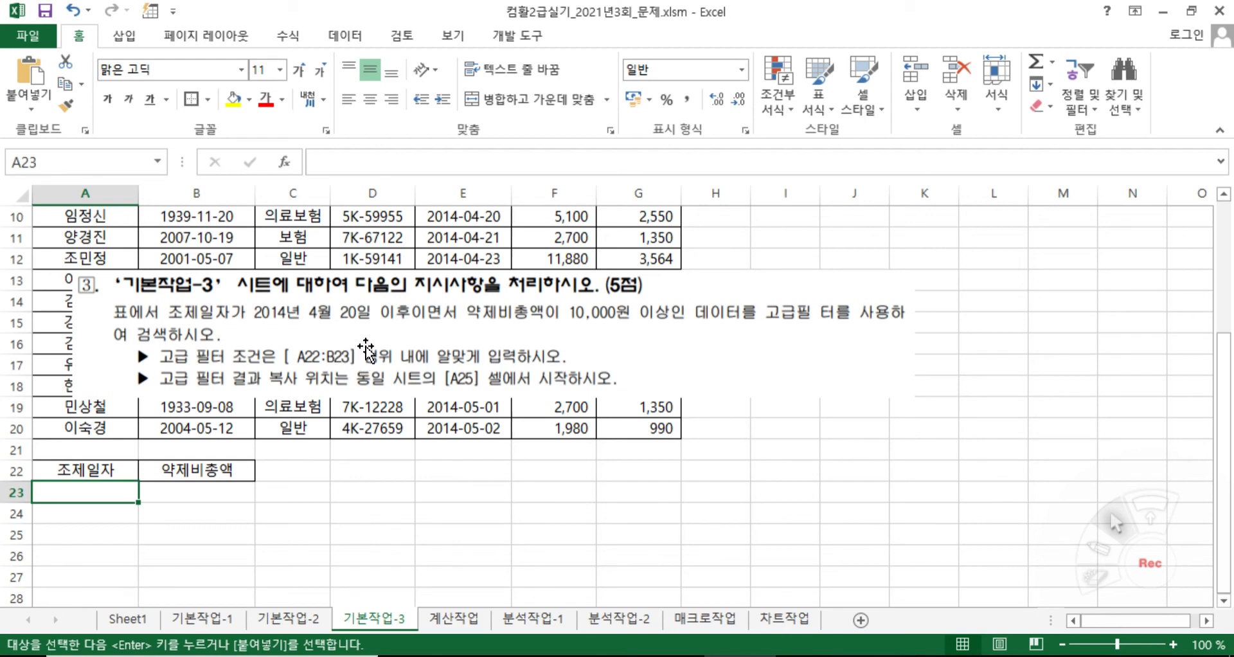
type(">=2014-04-20")
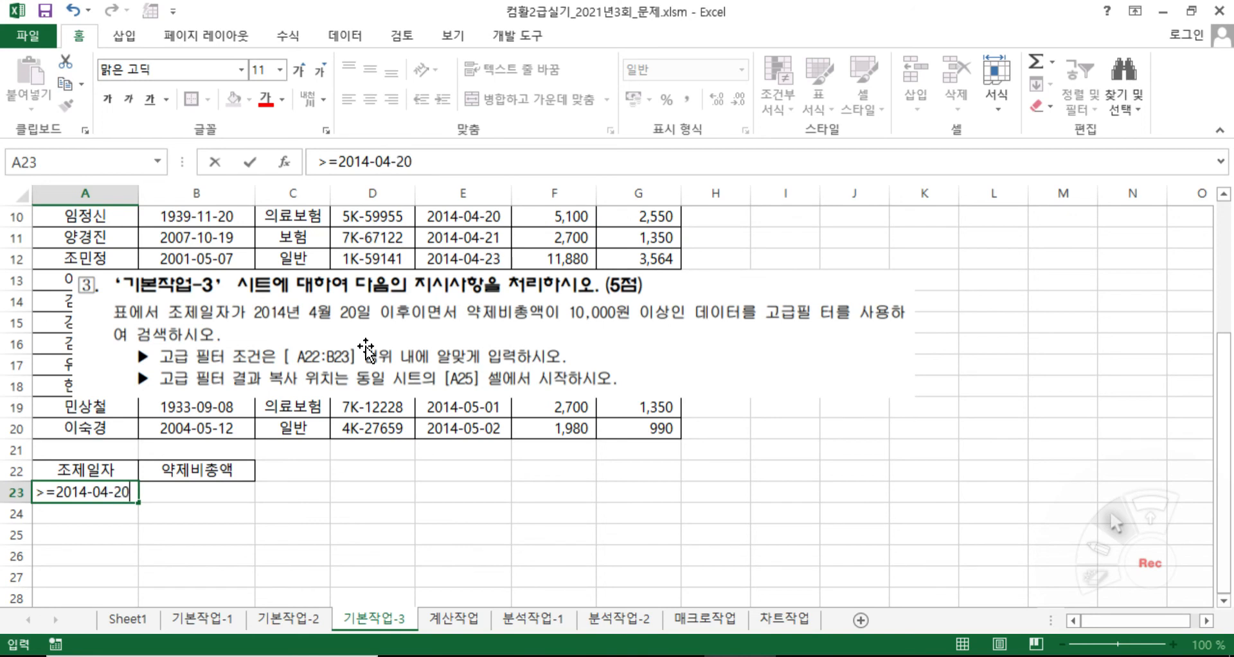
key("Return")
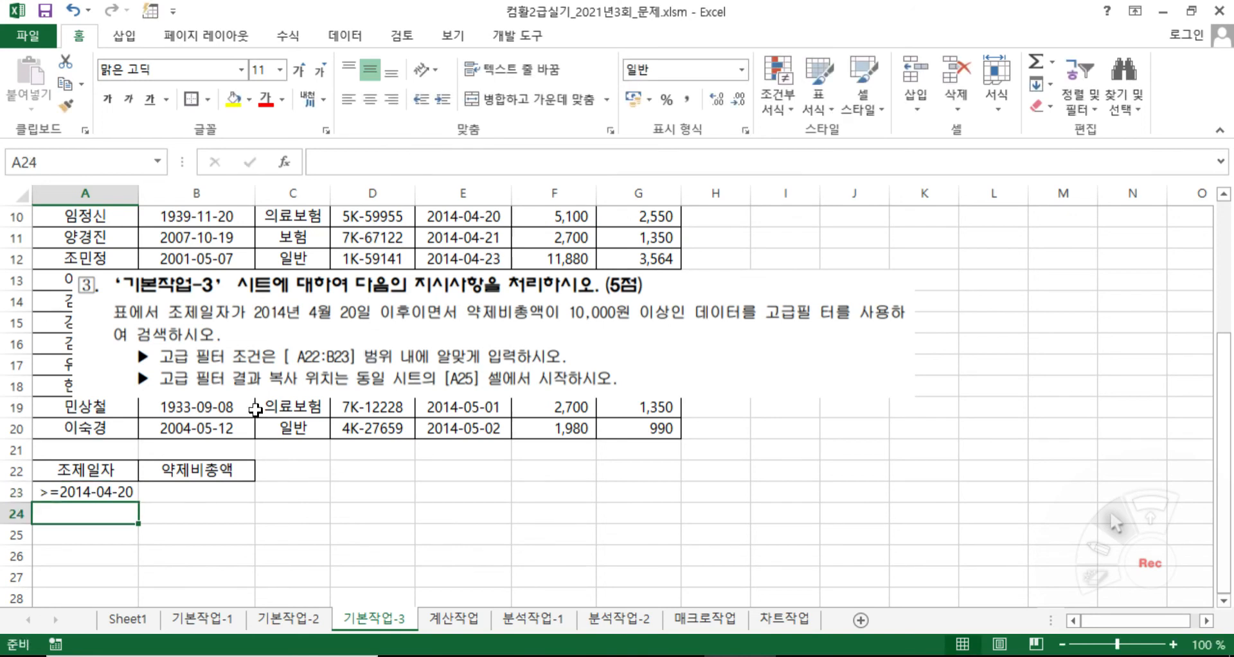
left_click_drag(97, 495, 189, 491)
left_click(188, 490)
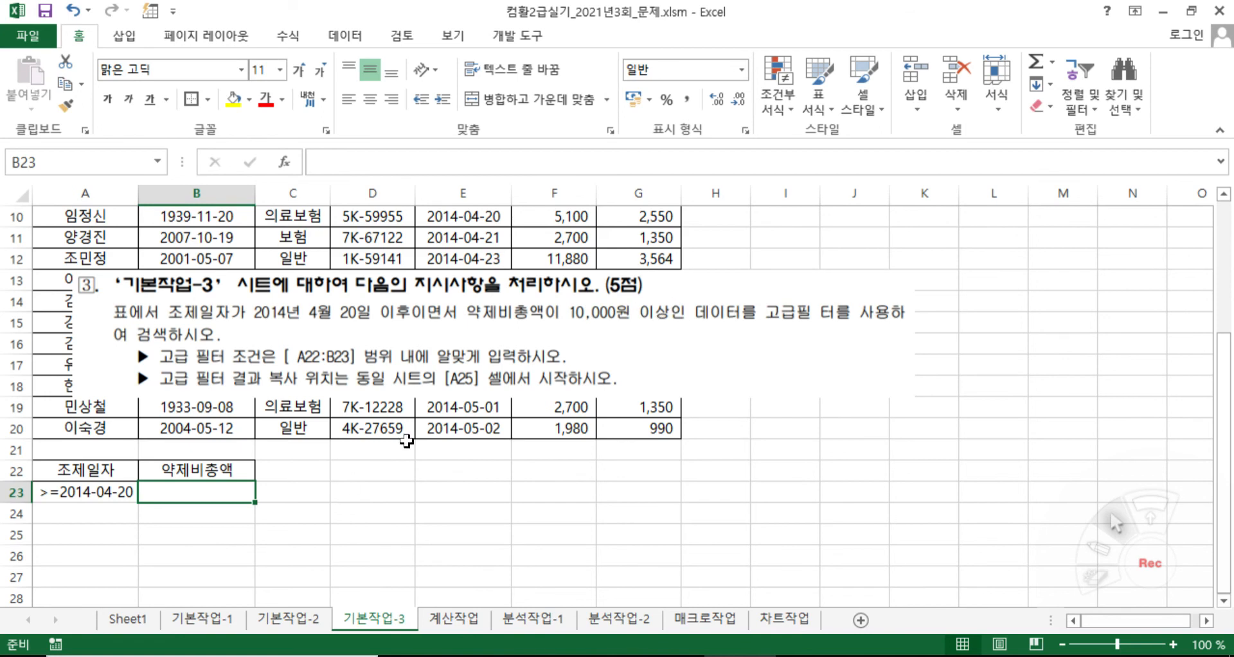
type(">=10000")
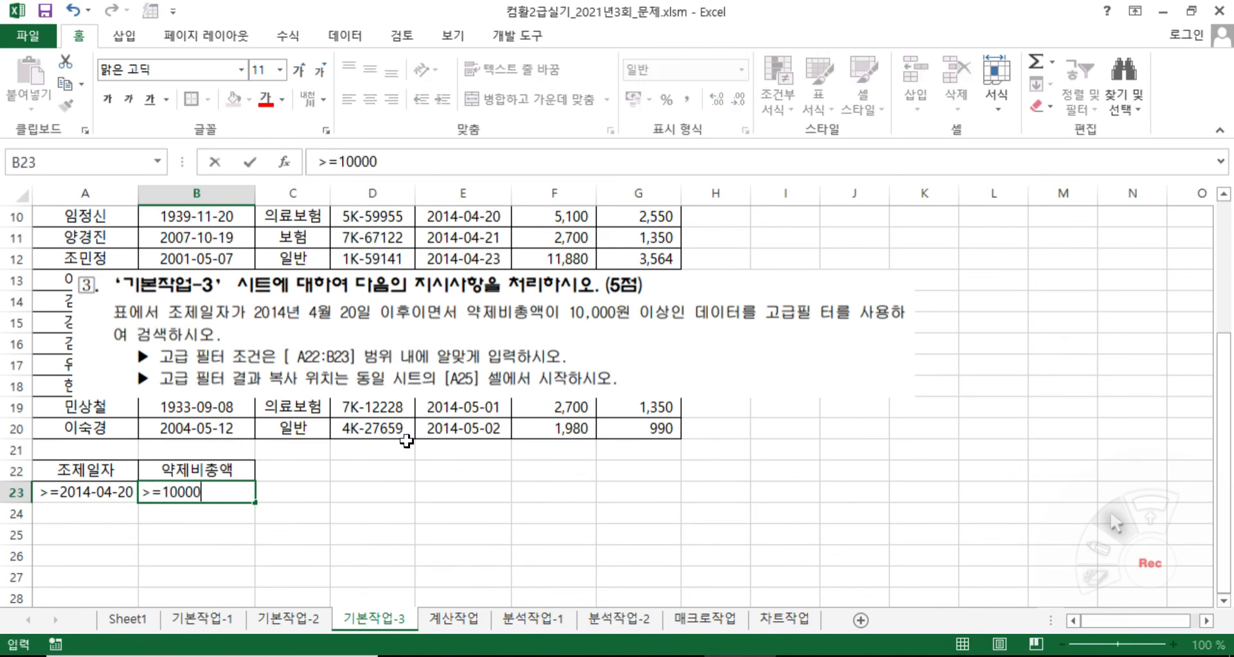
key("Return")
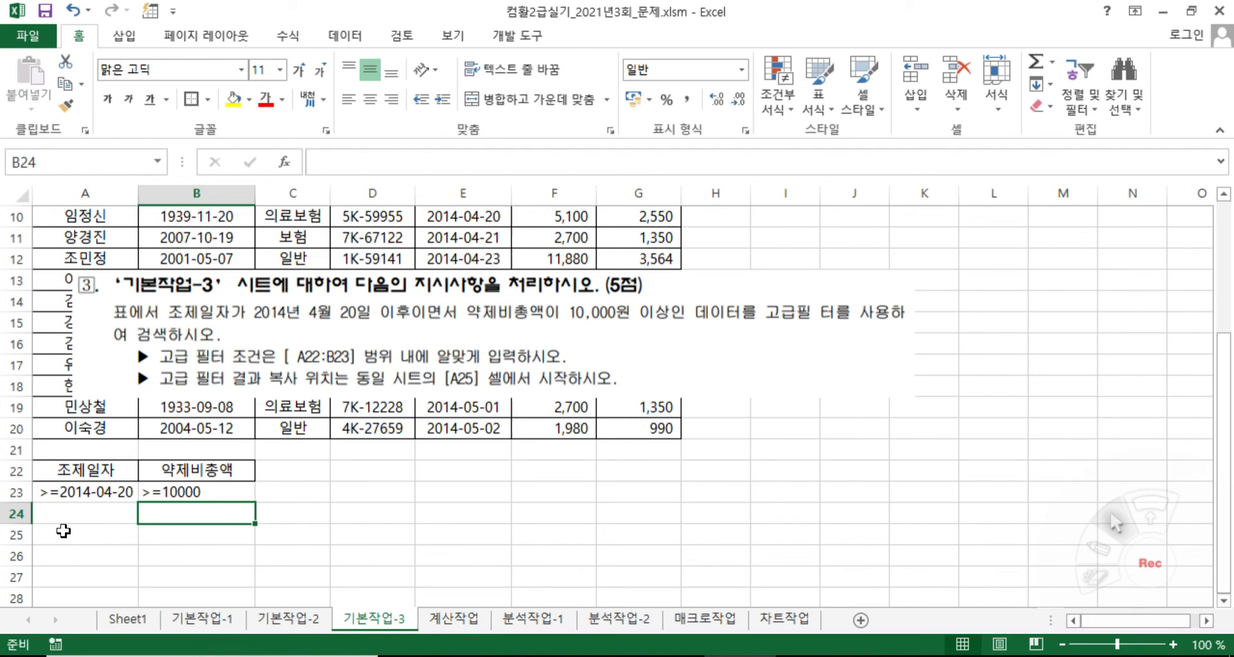
Step: Move the instruction picture clear of the table and open the advanced filter (고급 필터) for the list range A2:G20
left_click_drag(337, 351, 953, 318)
scroll(77, 257, "up", 3)
left_click_drag(48, 236, 645, 549)
scroll(115, 265, "up", 1)
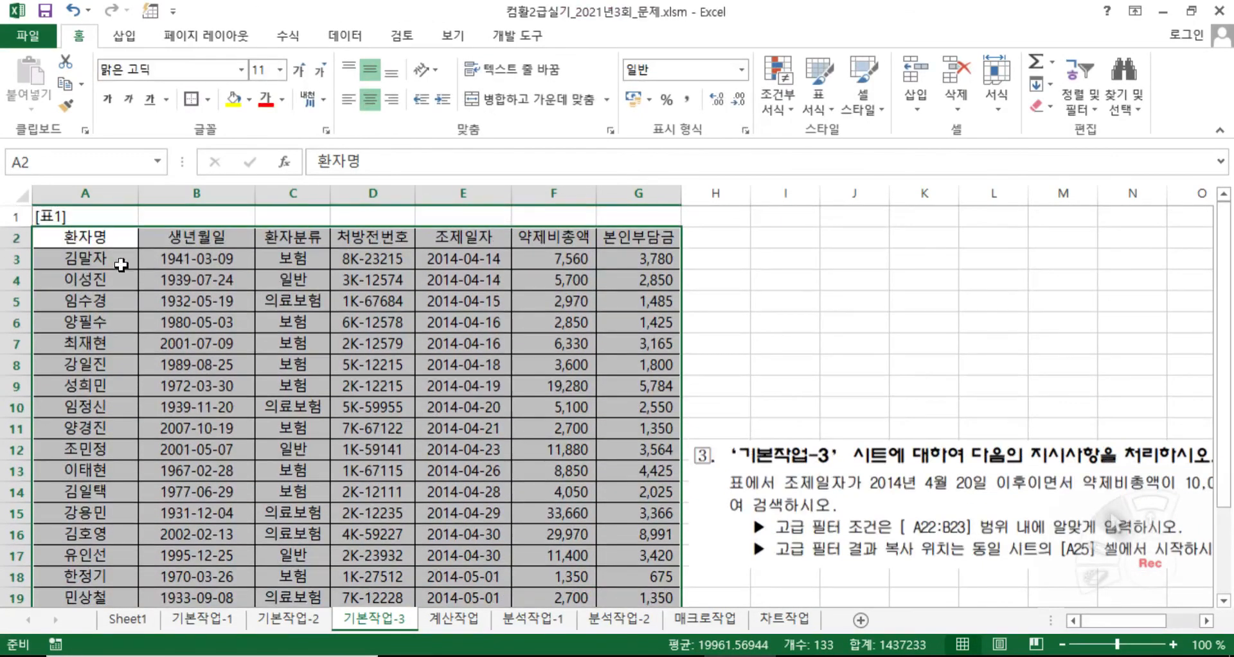
left_click(346, 35)
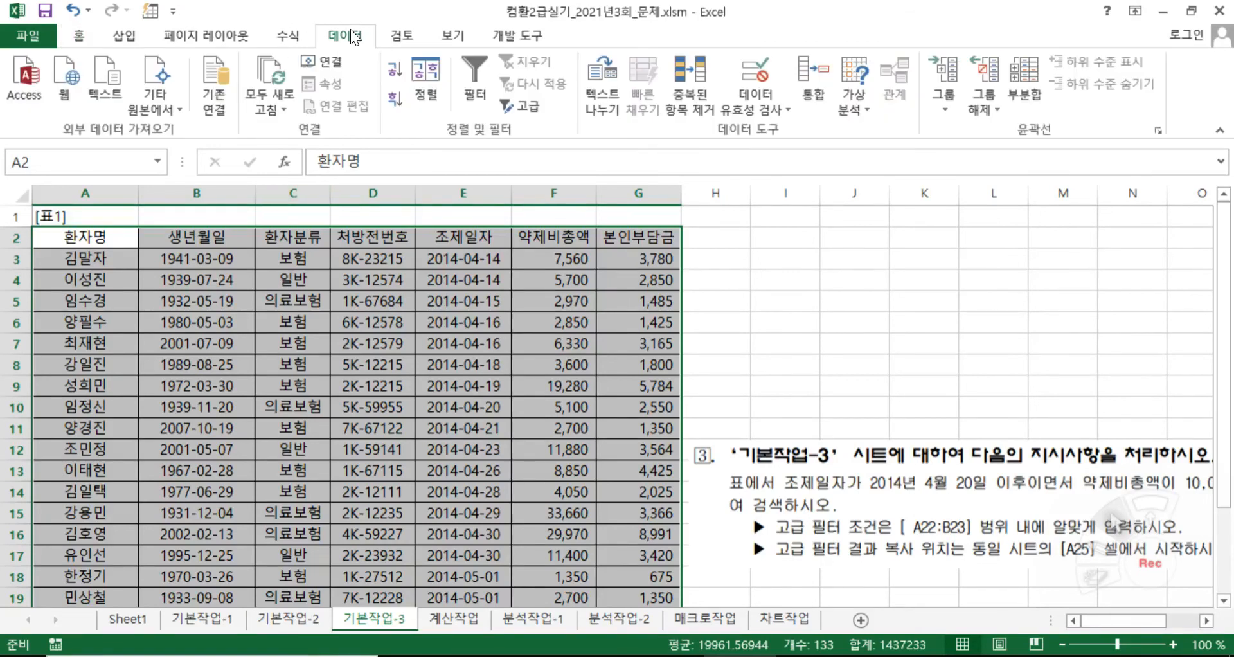
left_click(534, 107)
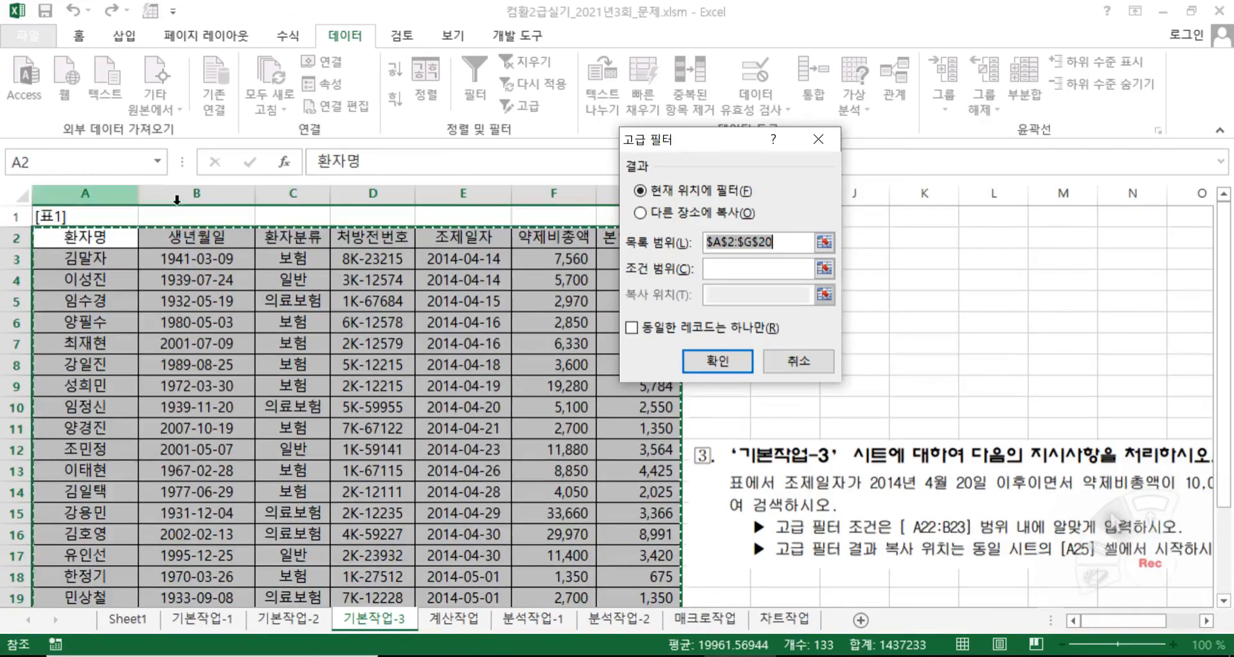
Step: Run the advanced filter with 다른 장소에 복사, using A22:B23 as the criteria range and A25 as the copy destination
scroll(623, 453, "down", 2)
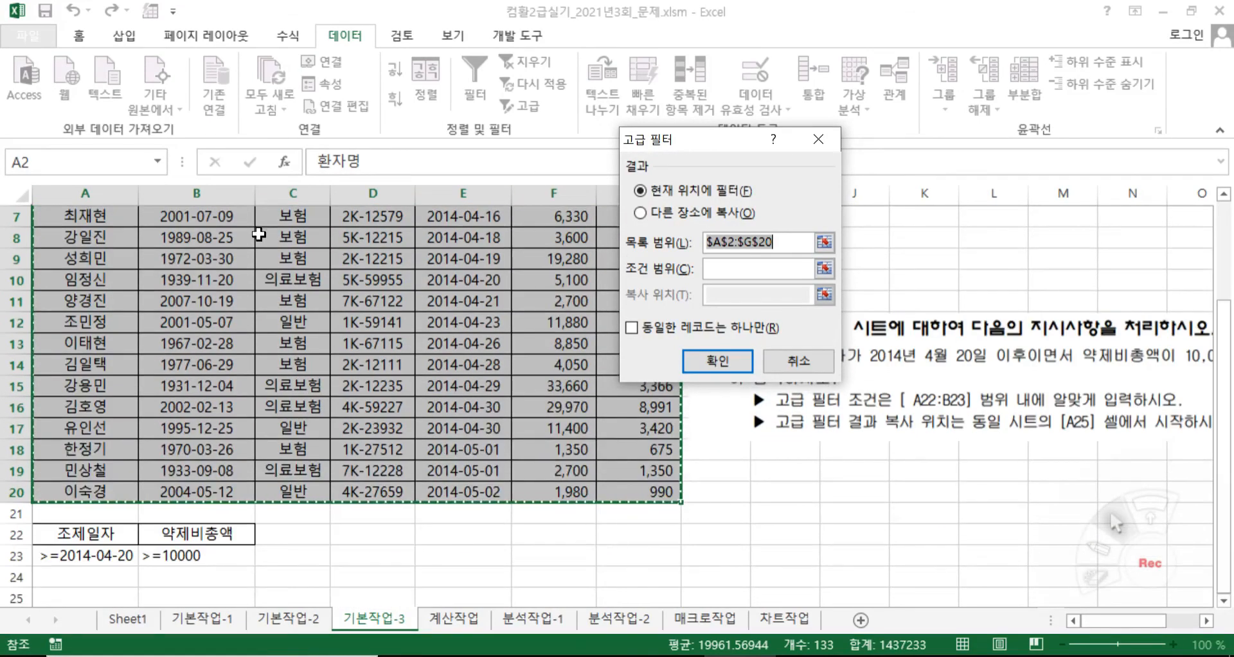
left_click(662, 215)
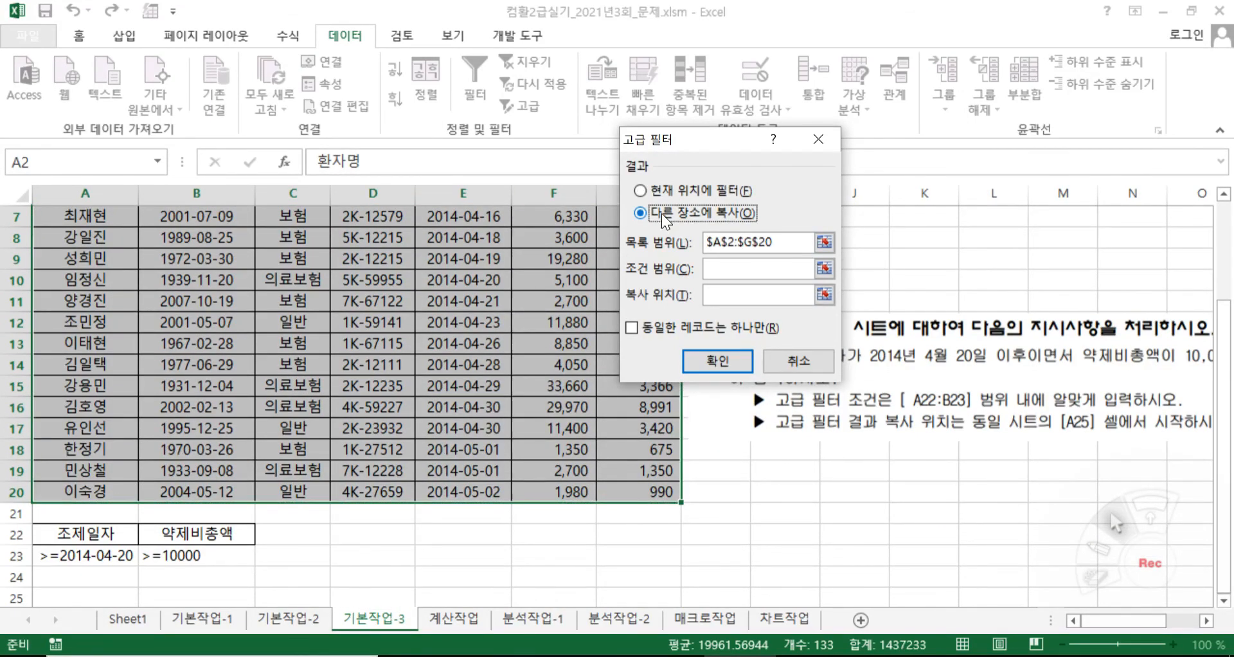
left_click(791, 269)
scroll(185, 403, "down", 2)
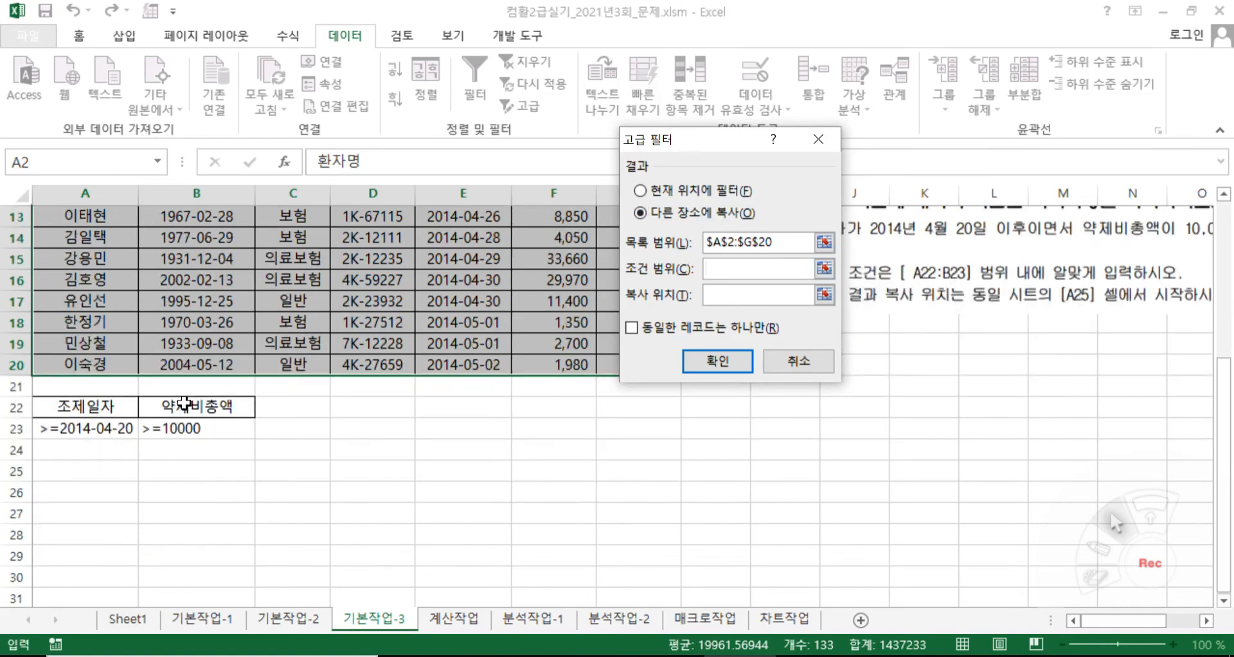
left_click_drag(80, 411, 197, 428)
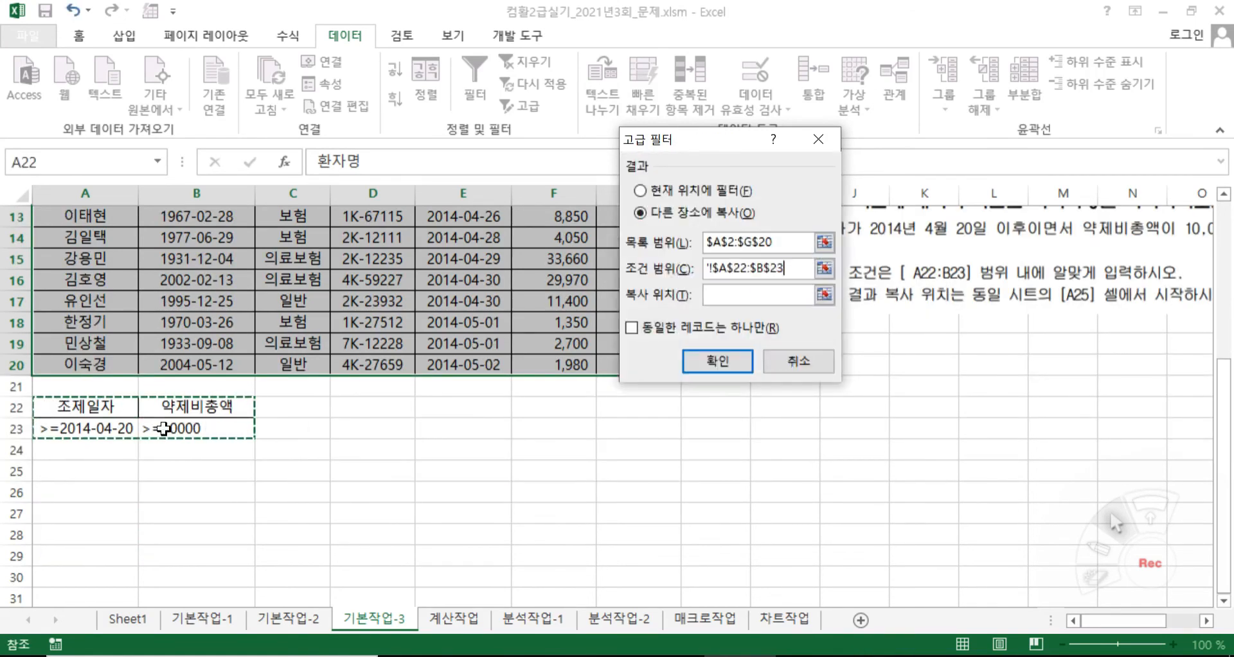
left_click(807, 295)
left_click(82, 471)
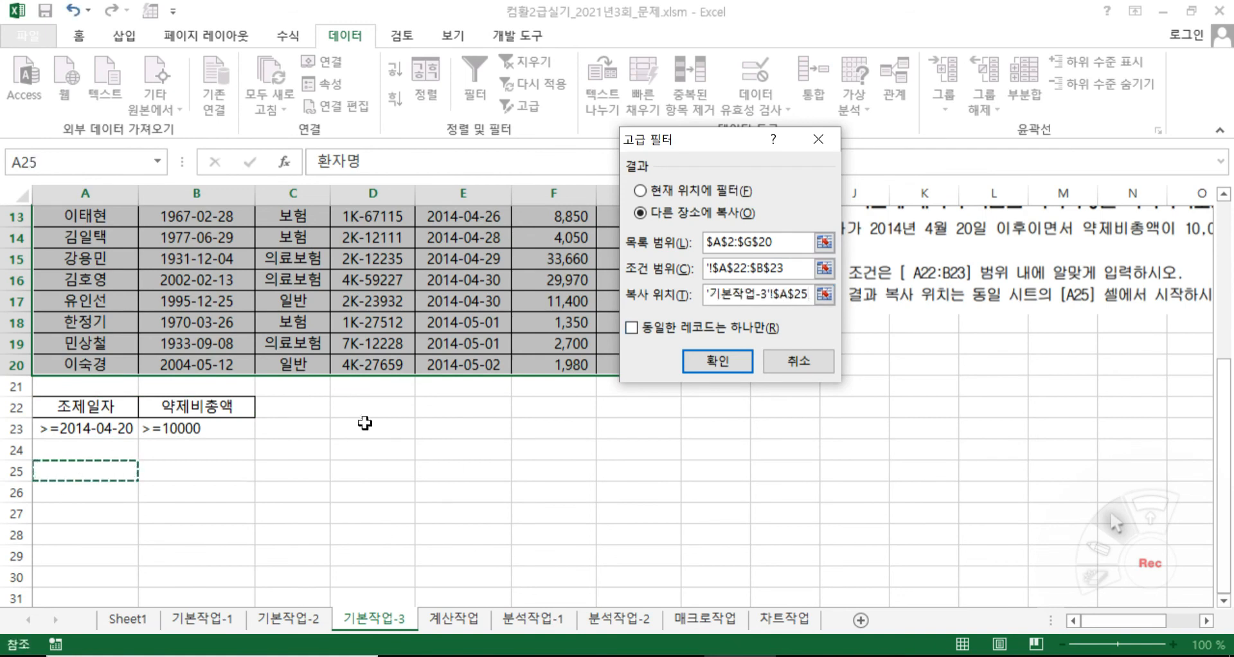
left_click(732, 359)
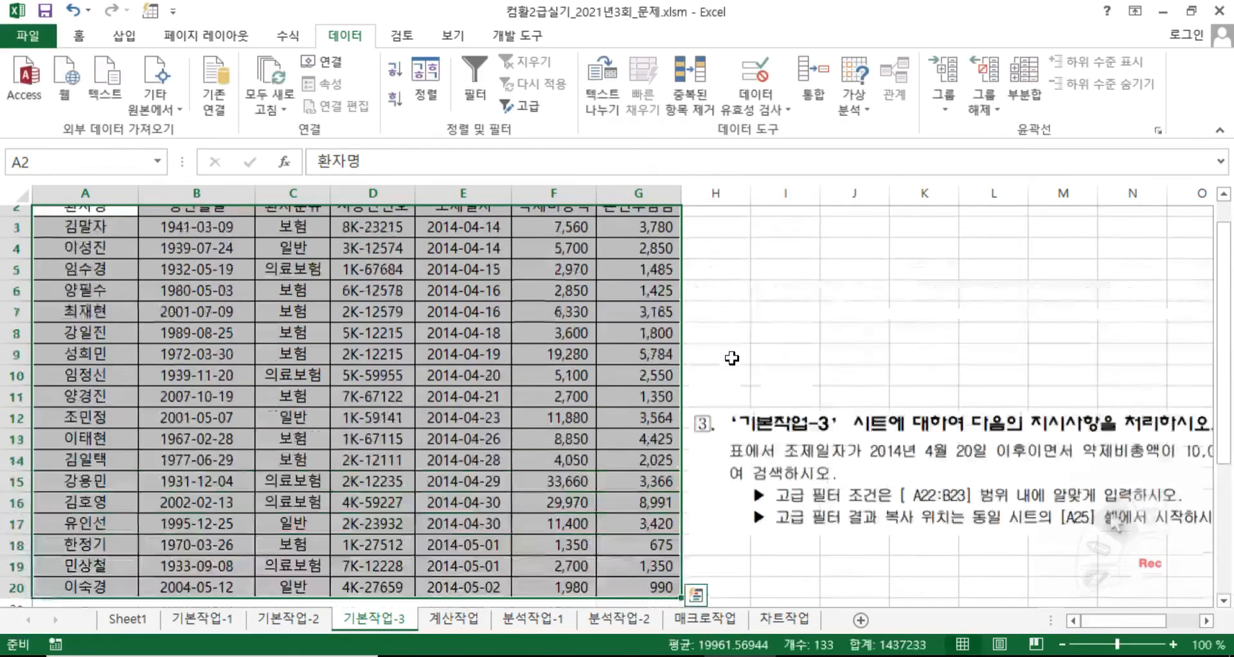
Step: Review the extracted records starting at A25 against the 조제일자 and 약제비총액 conditions
scroll(732, 450, "down", 4)
left_click(729, 497)
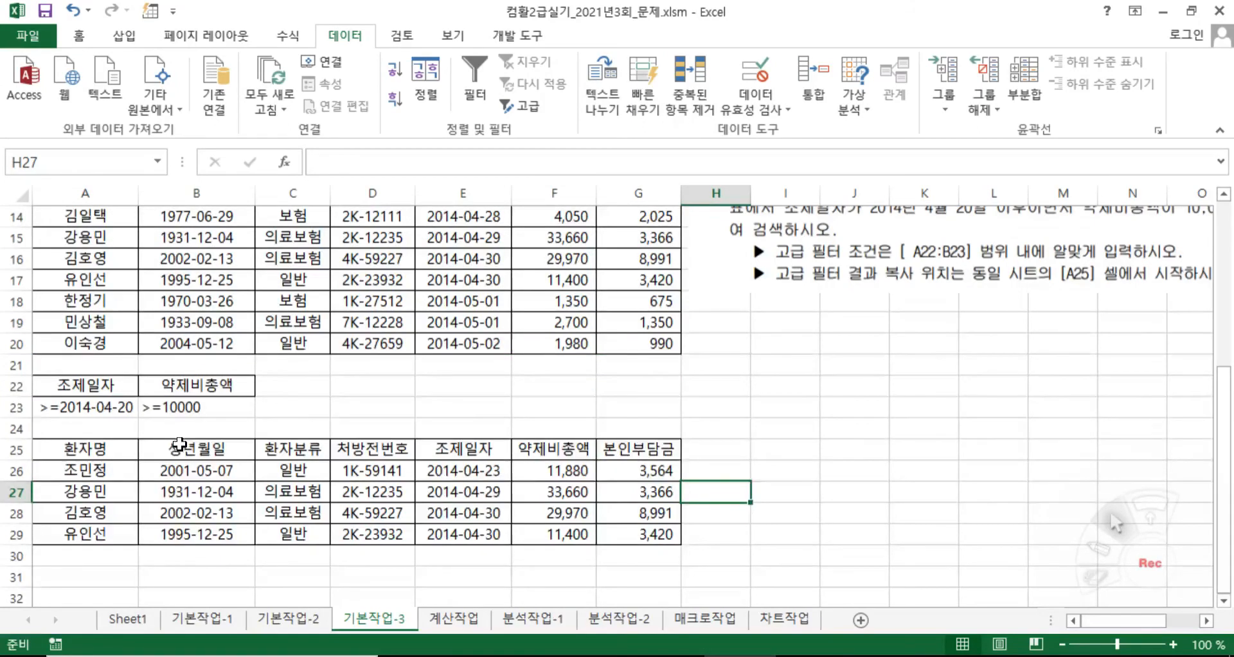
scroll(180, 450, "down", 2)
left_click(233, 466)
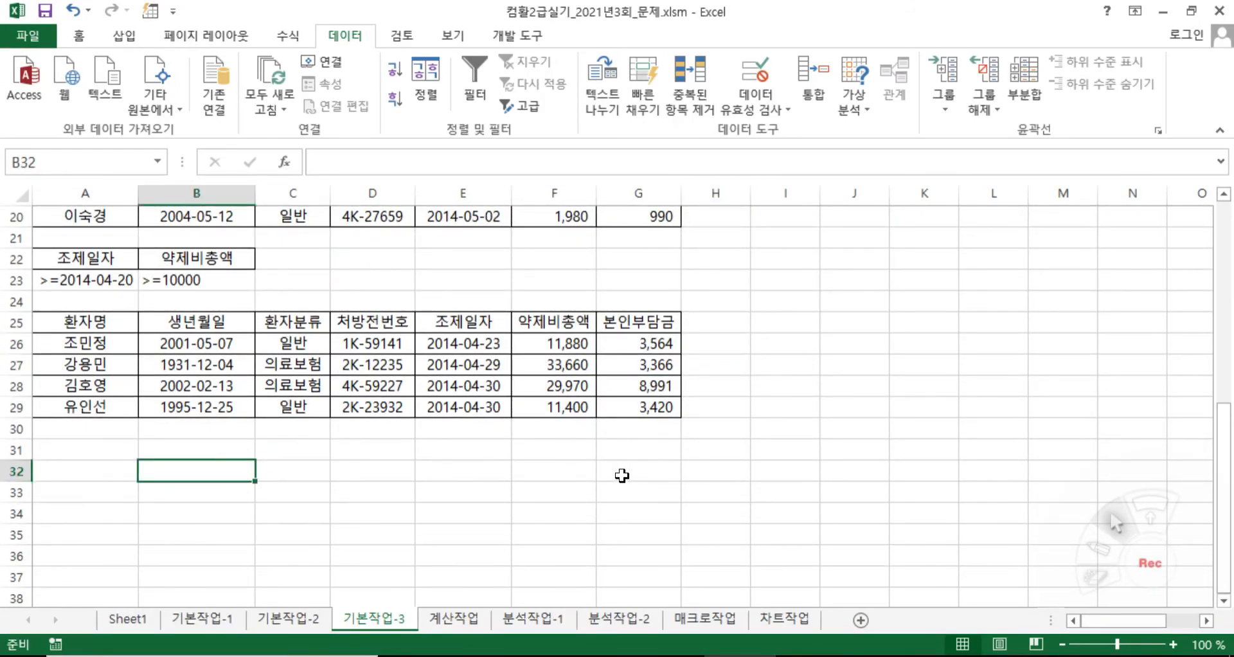
scroll(622, 476, "up", 3)
scroll(771, 484, "down", 1)
scroll(771, 485, "down", 2)
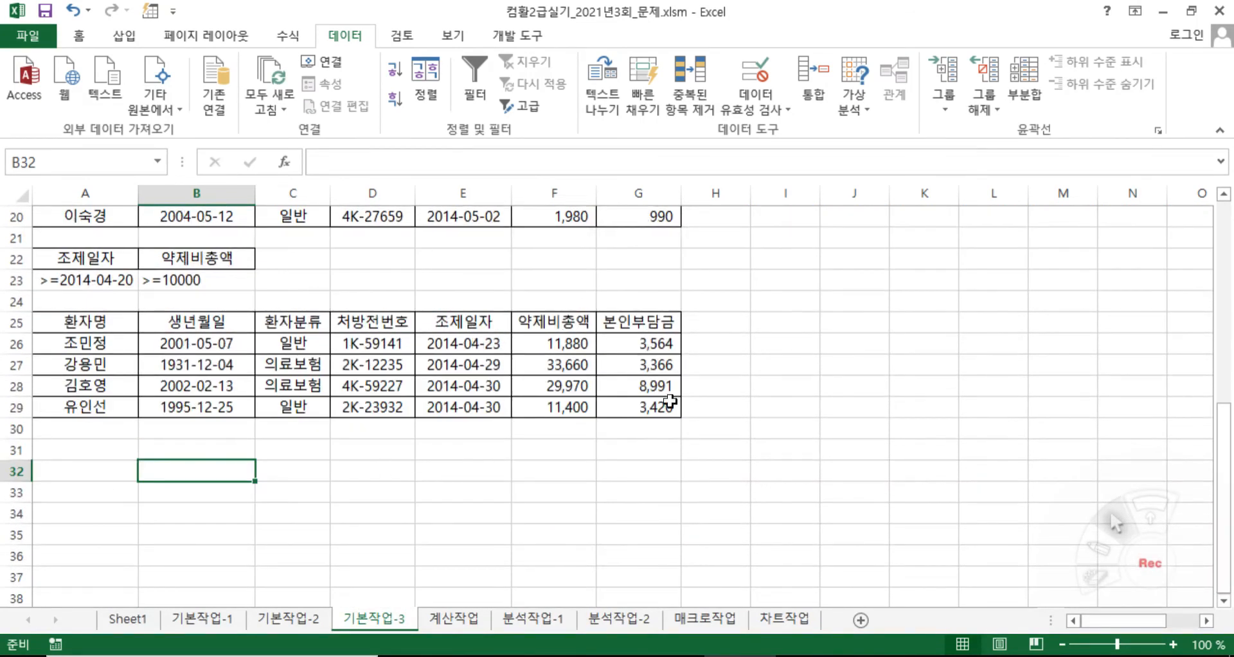